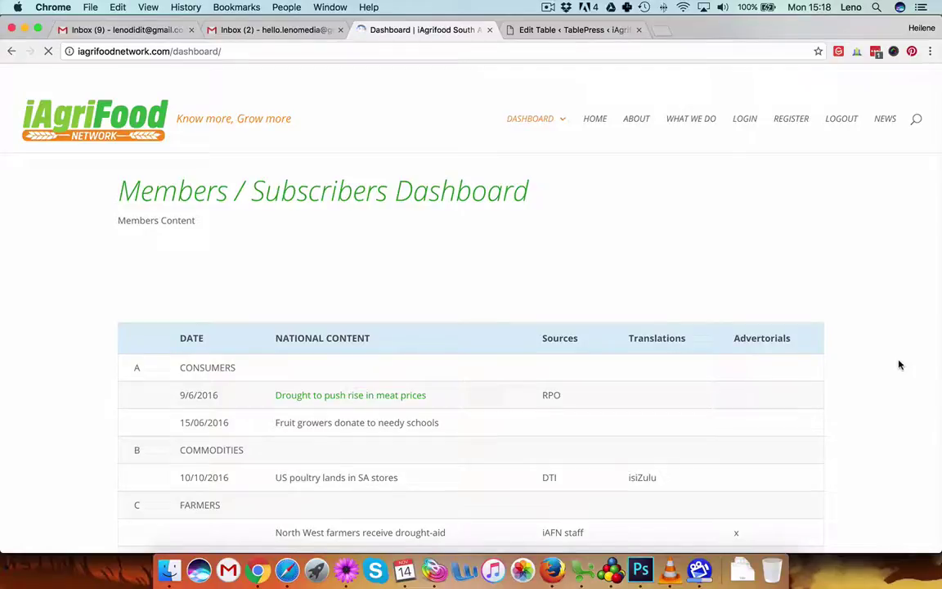
# Browse the members dashboard and open the 'Drought to push rise in meat prices' story, then go back.
pyautogui.scroll(-1, 896, 375)
pyautogui.scroll(-5, 896, 376)
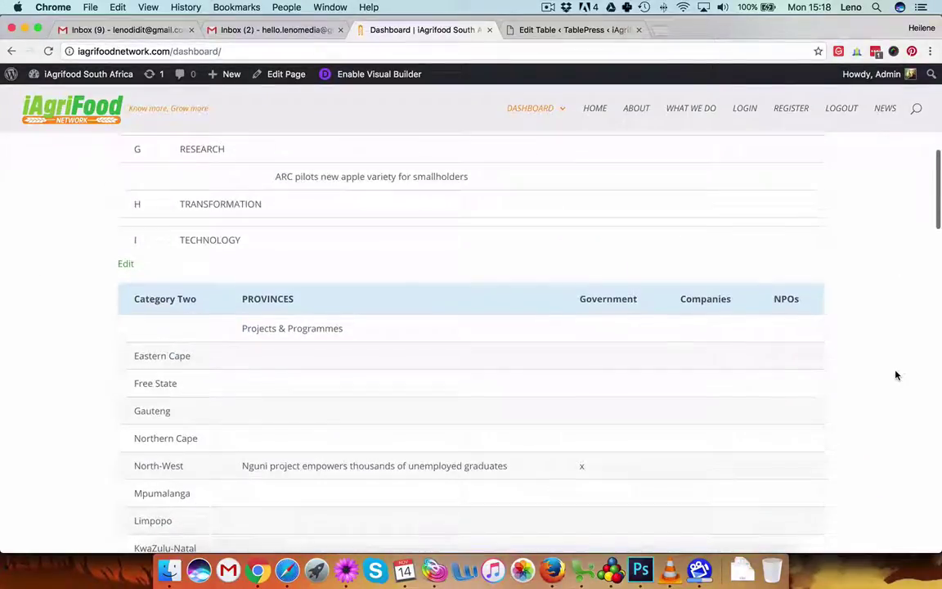
pyautogui.scroll(3, 895, 375)
pyautogui.scroll(2, 895, 375)
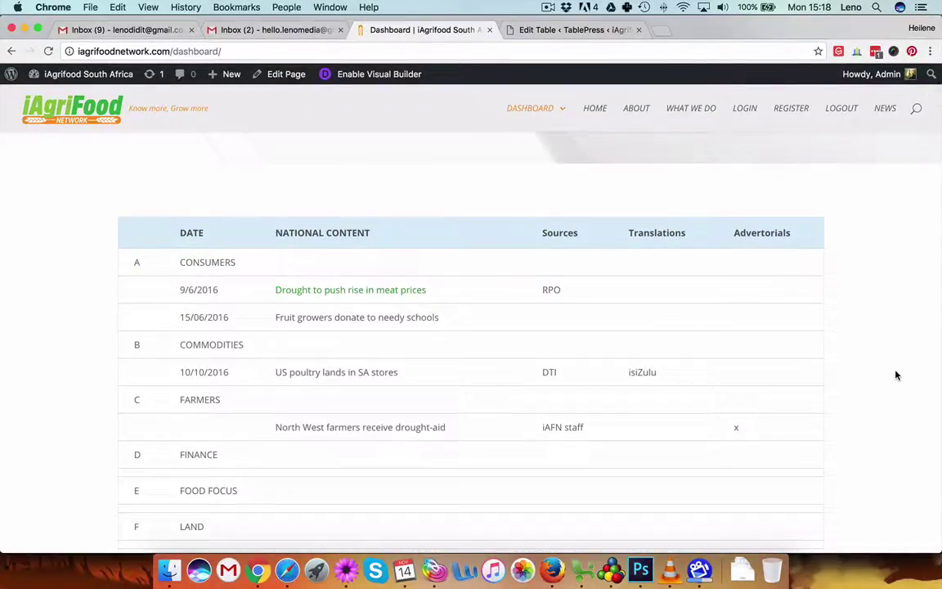
pyautogui.scroll(-3, 895, 376)
pyautogui.scroll(-2, 896, 376)
pyautogui.scroll(-4, 896, 376)
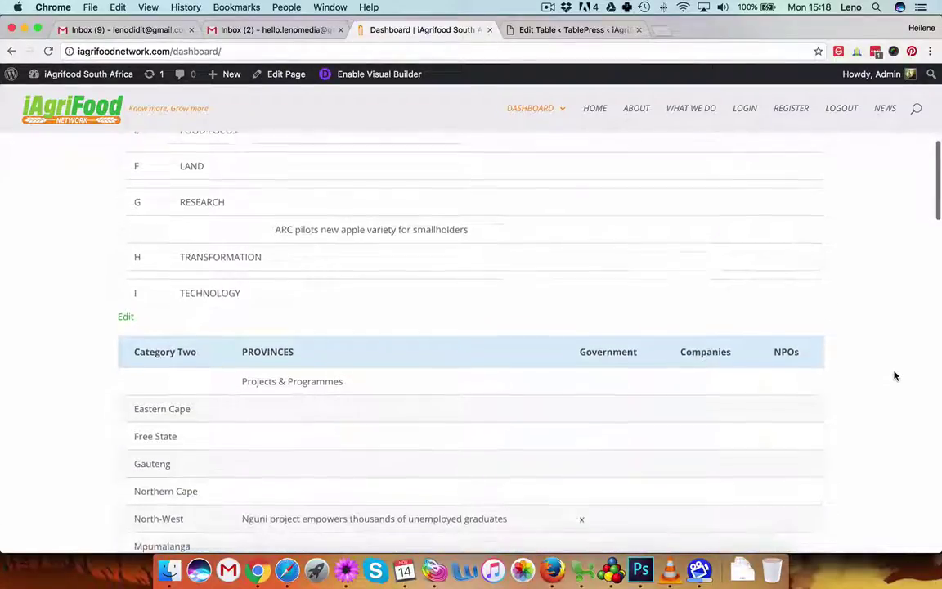
pyautogui.scroll(10, 895, 375)
pyautogui.scroll(2, 896, 375)
pyautogui.scroll(-2, 894, 375)
pyautogui.scroll(-2, 894, 375)
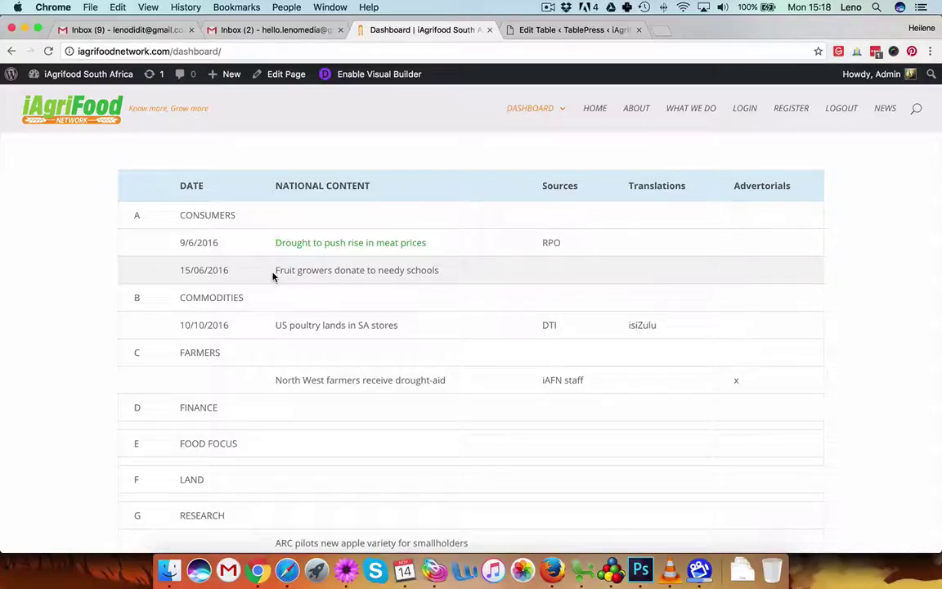
pyautogui.click(387, 244)
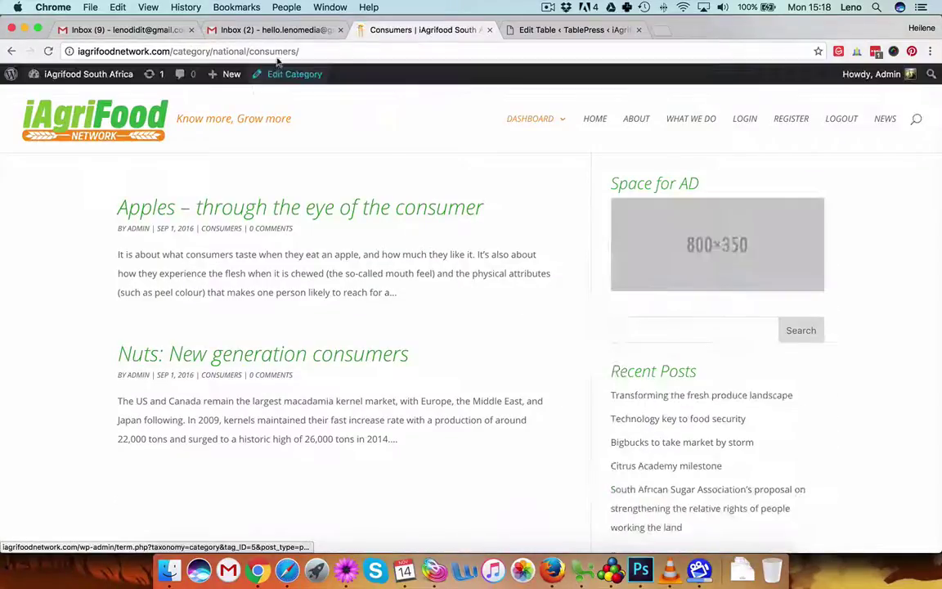
pyautogui.click(12, 51)
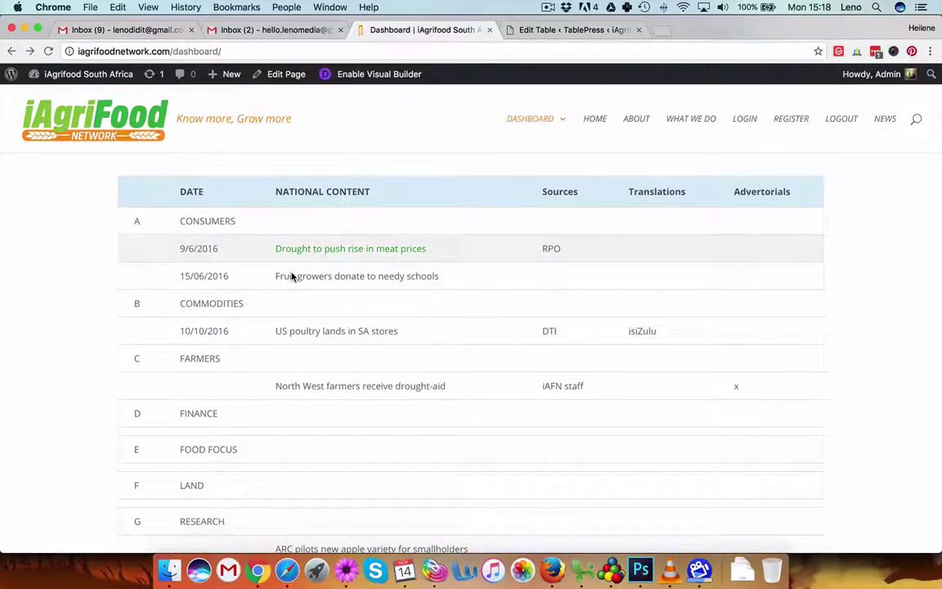
# Leave the unsaved table editor for TablePress's All Tables list.
pyautogui.scroll(-1, 311, 294)
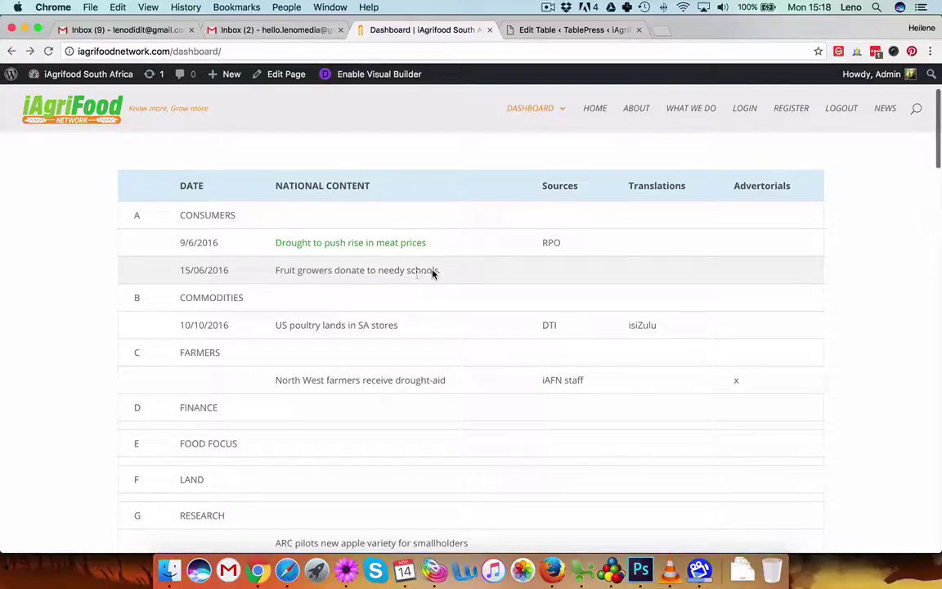
pyautogui.scroll(-5, 374, 356)
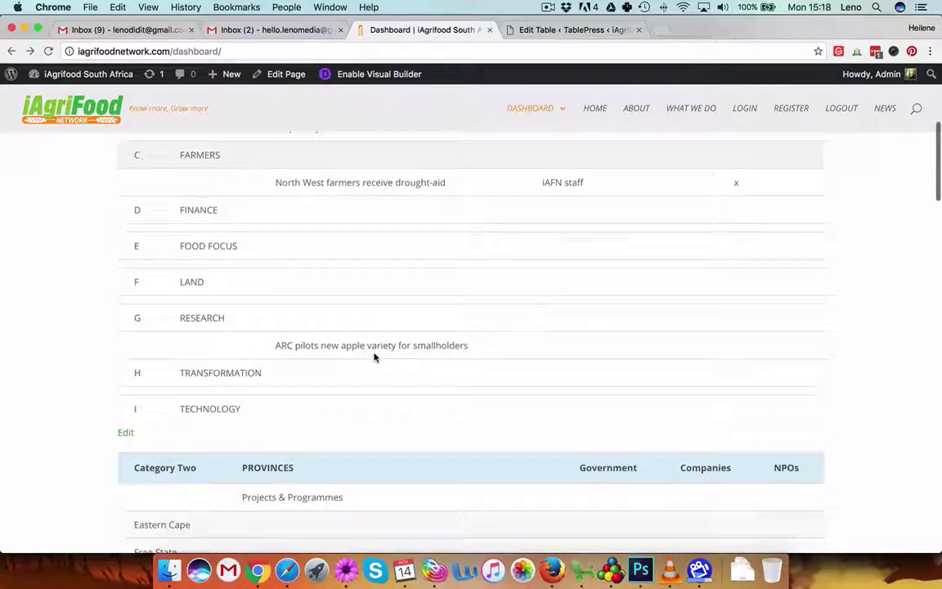
pyautogui.scroll(-4, 375, 356)
pyautogui.scroll(10, 374, 356)
pyautogui.scroll(-3, 374, 358)
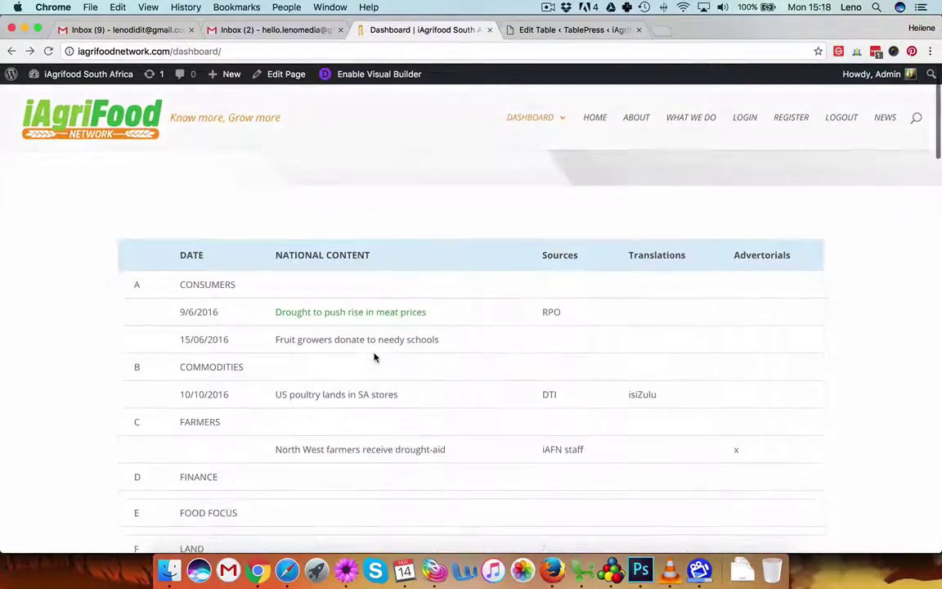
pyautogui.scroll(-4, 375, 357)
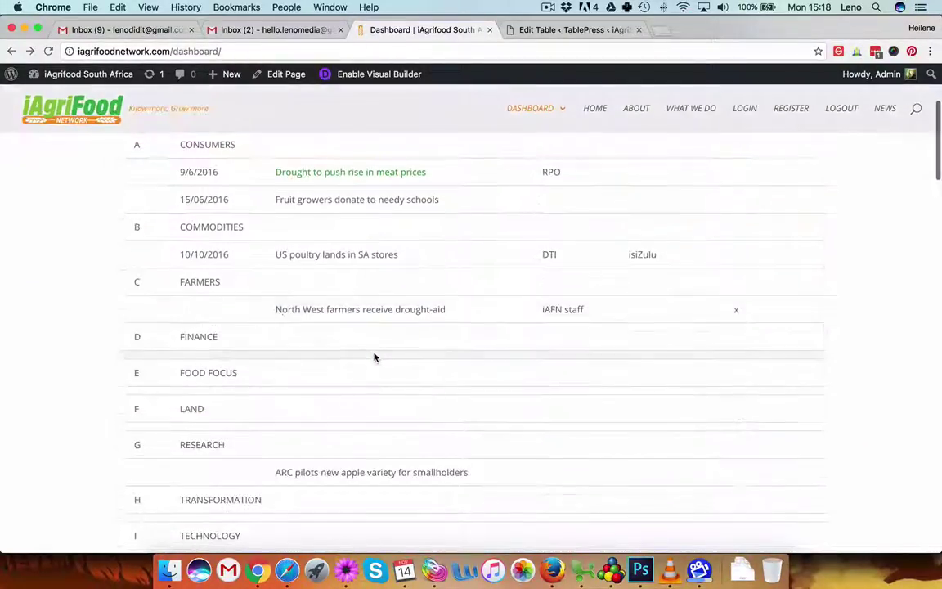
pyautogui.click(530, 33)
pyautogui.moveTo(47, 171)
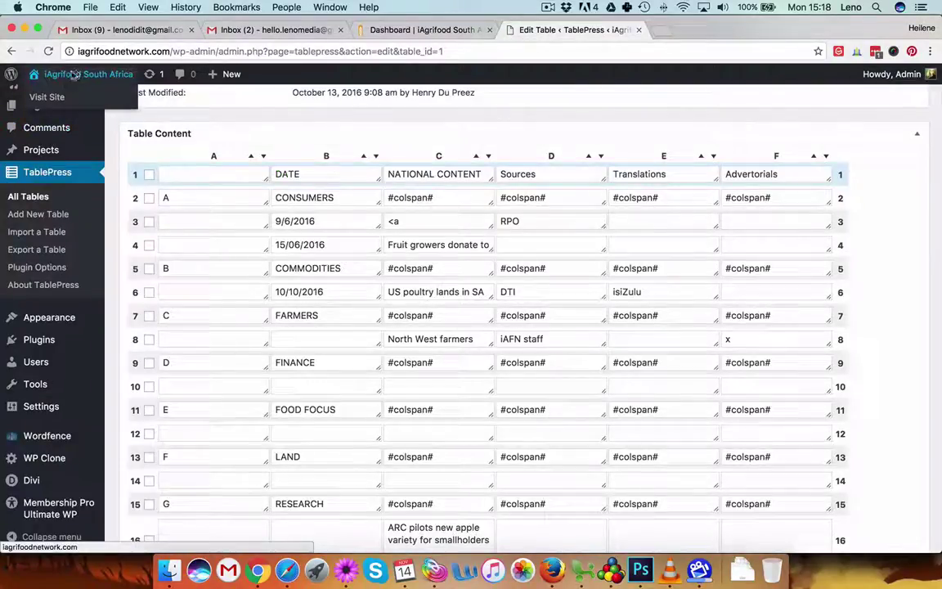
pyautogui.click(25, 175)
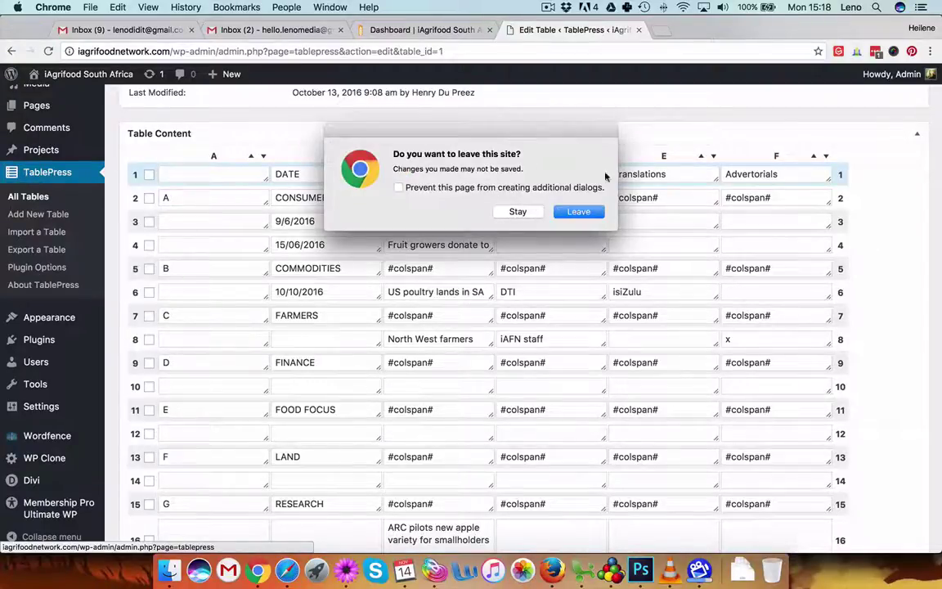
pyautogui.click(573, 212)
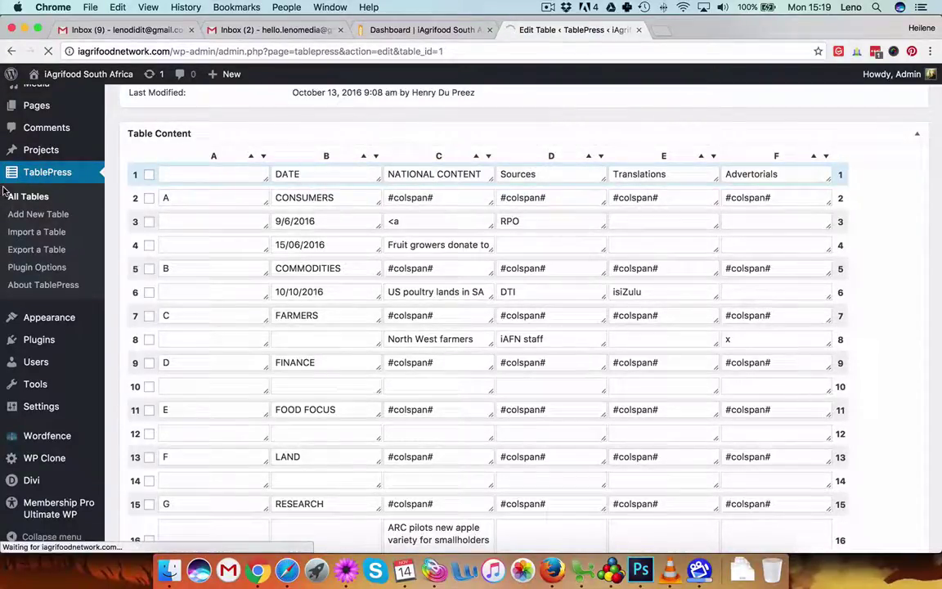
# Glance at the members dashboard, then return to the list of Category 1, 2 and 3 tables.
pyautogui.click(406, 29)
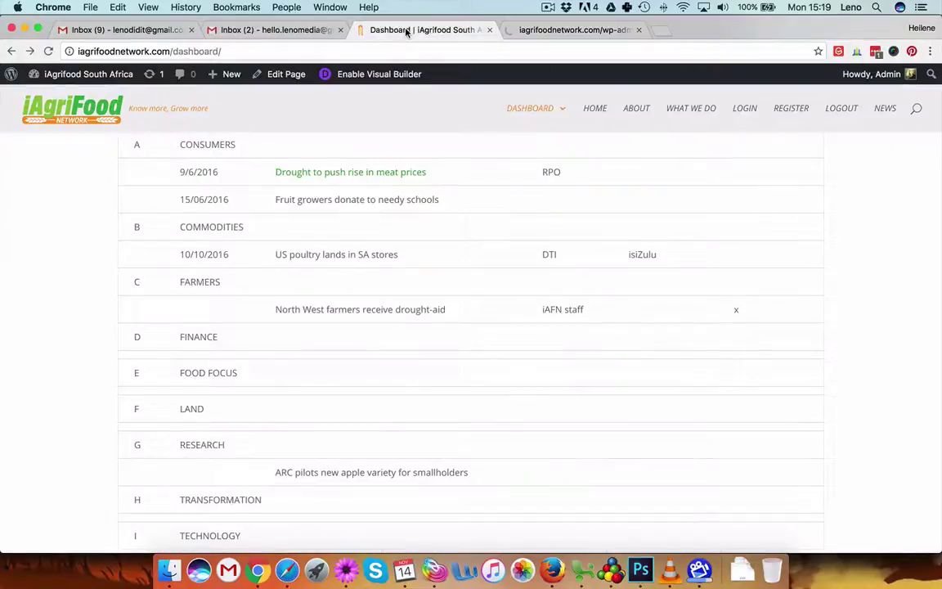
pyautogui.scroll(5, 407, 218)
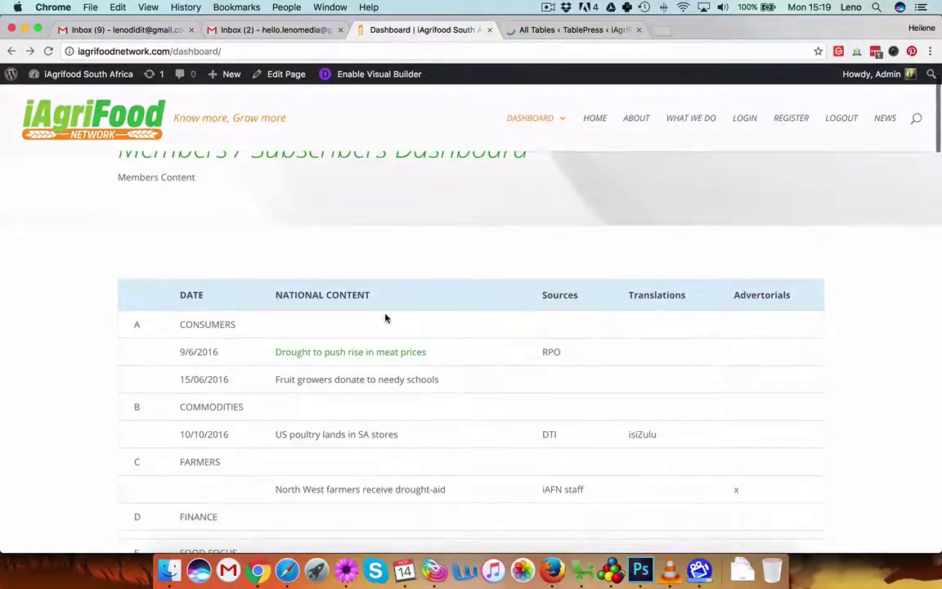
pyautogui.scroll(-2, 386, 318)
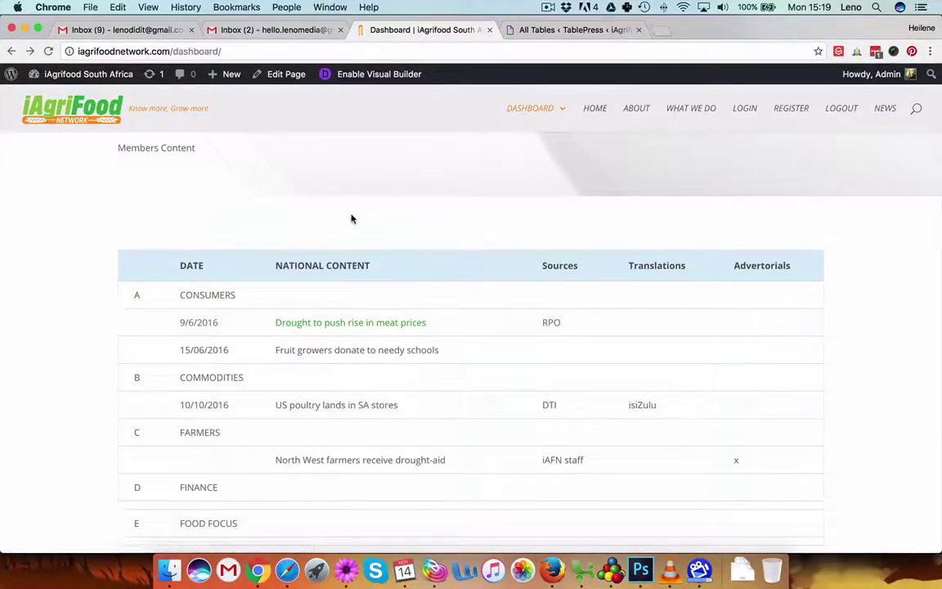
pyautogui.click(572, 29)
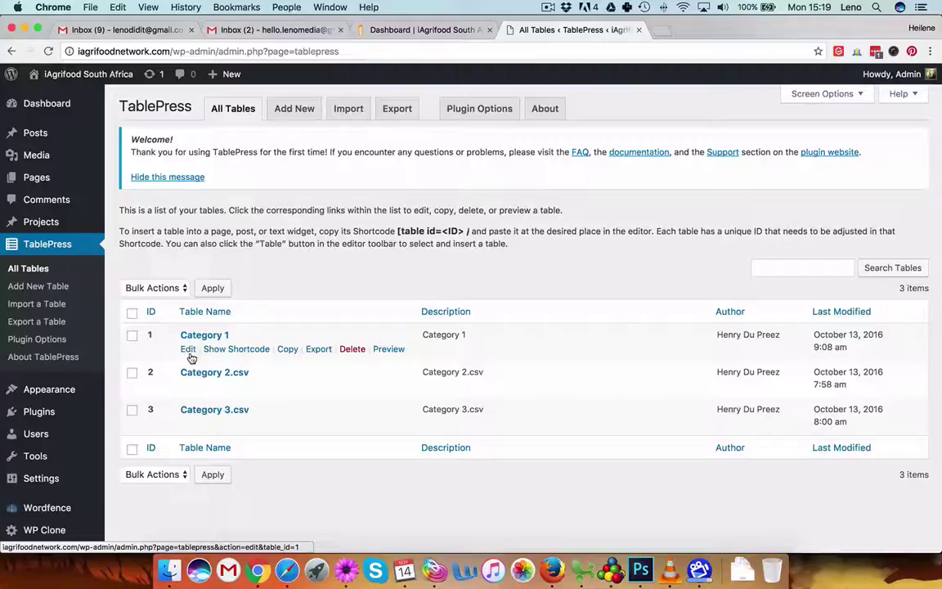
# Open the Category 1 table in the editor and compare it with the dashboard table.
pyautogui.click(188, 352)
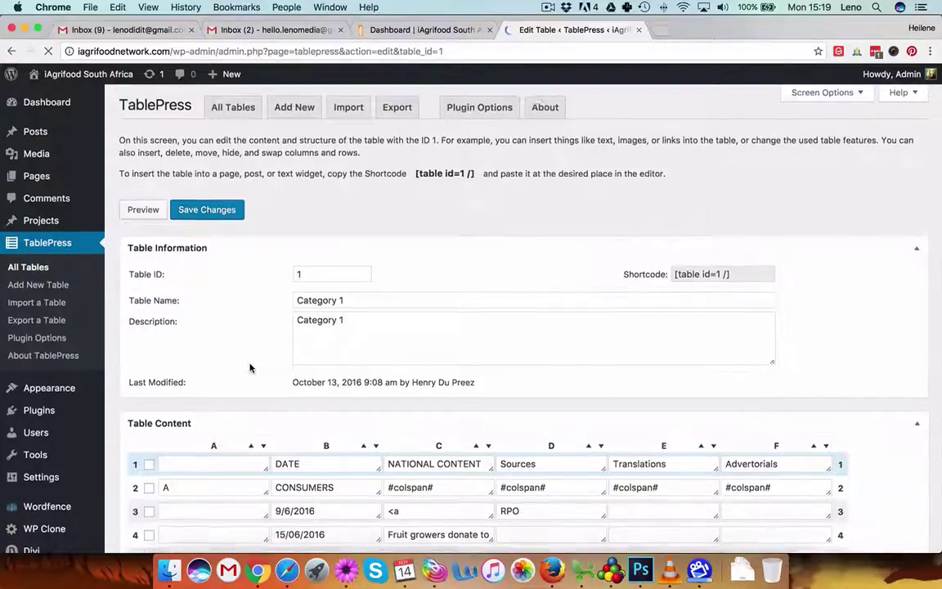
pyautogui.scroll(-3, 250, 368)
pyautogui.scroll(-1, 303, 371)
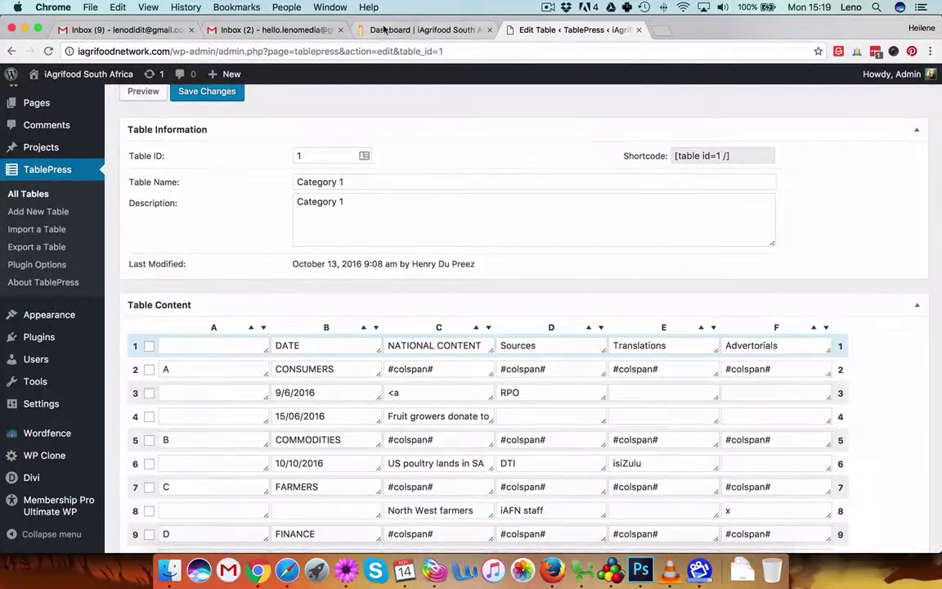
pyautogui.click(417, 29)
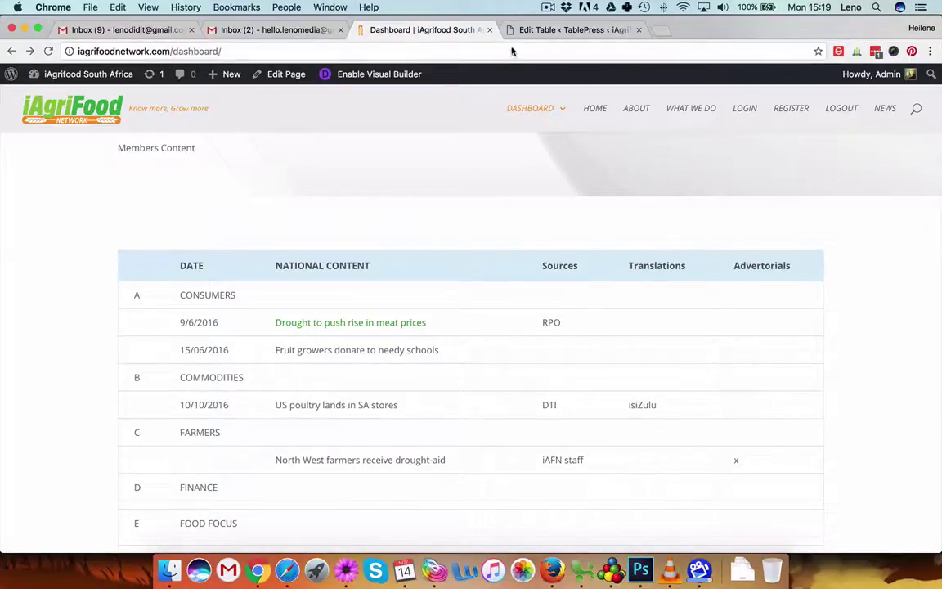
pyautogui.click(542, 30)
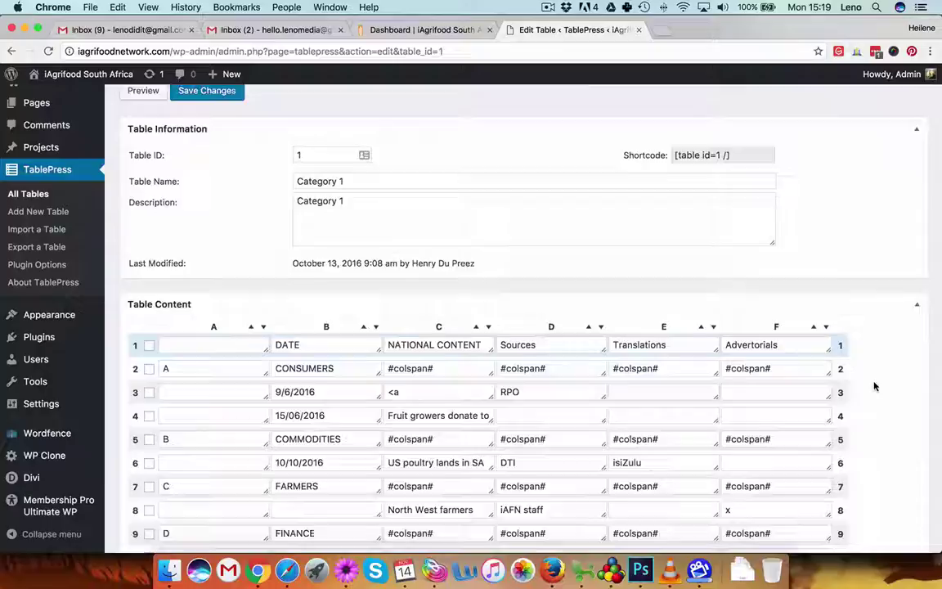
# Place the cursor at the end of 'needy schools' in cell C4.
pyautogui.scroll(-3, 873, 385)
pyautogui.scroll(-1, 875, 387)
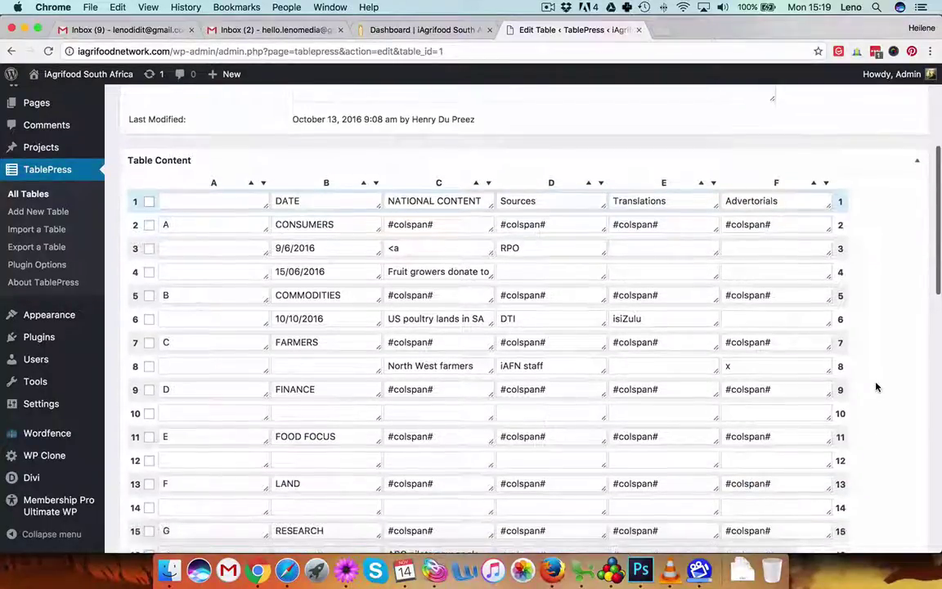
pyautogui.click(406, 275)
pyautogui.click(477, 292)
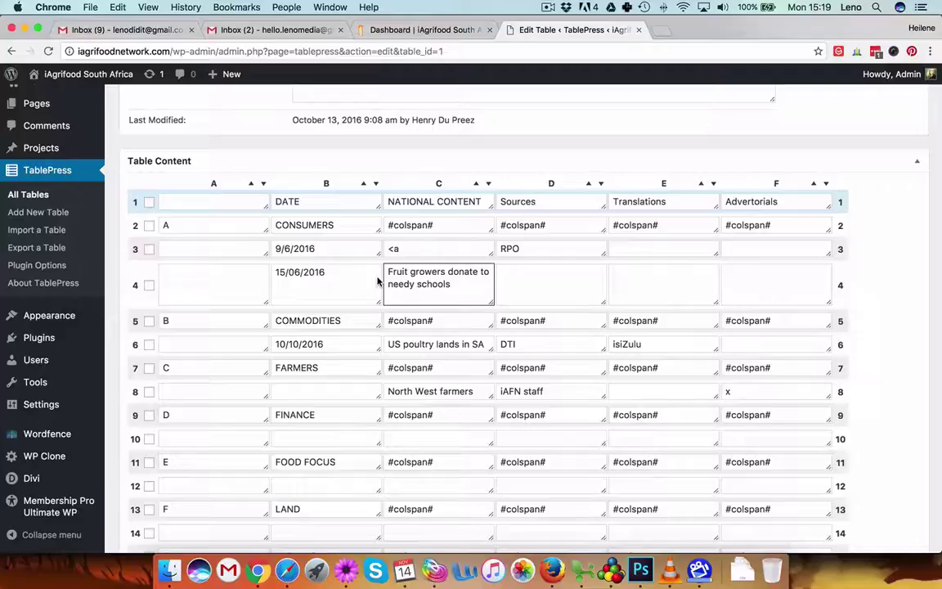
# Tab along row 4, then return to the 'Fruit growers donate to needy schools' cell.
pyautogui.scroll(-3, 392, 287)
pyautogui.scroll(-2, 399, 288)
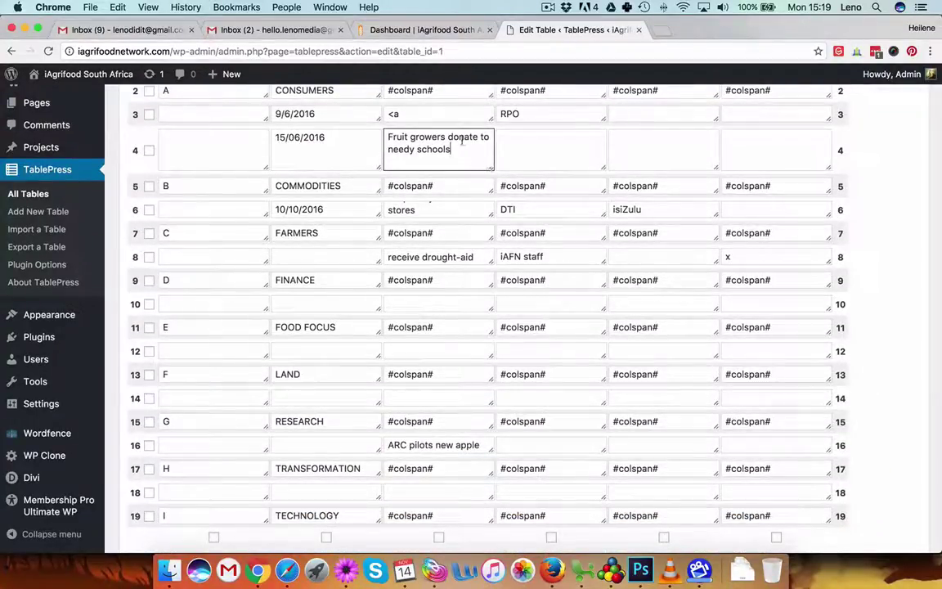
pyautogui.press('Tab')
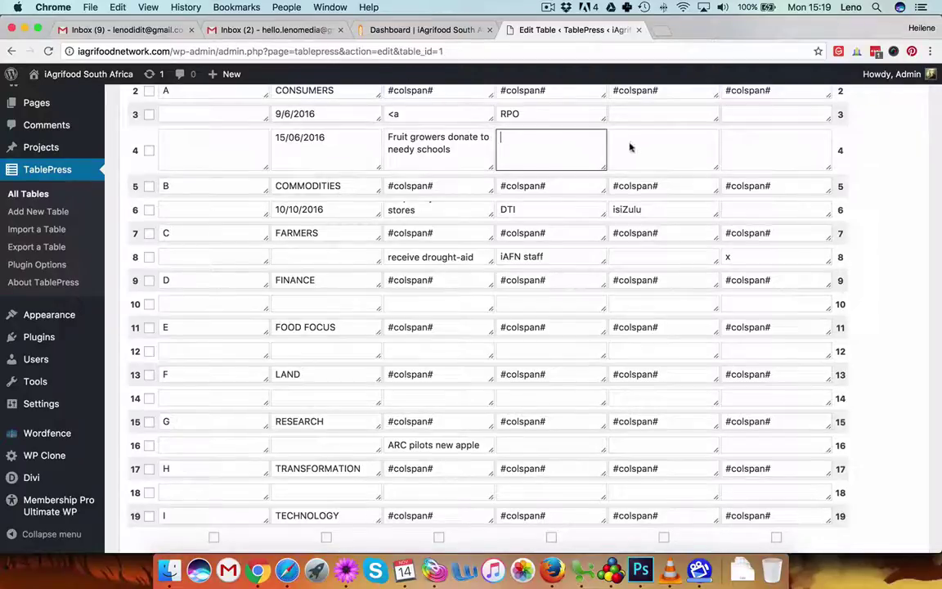
pyautogui.press('Tab')
pyautogui.press('Tab')
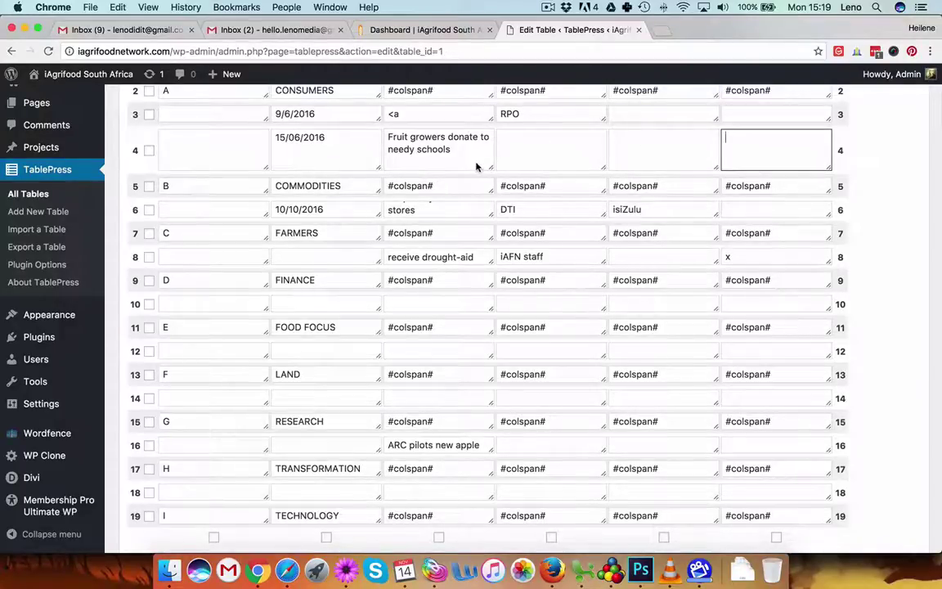
pyautogui.click(478, 163)
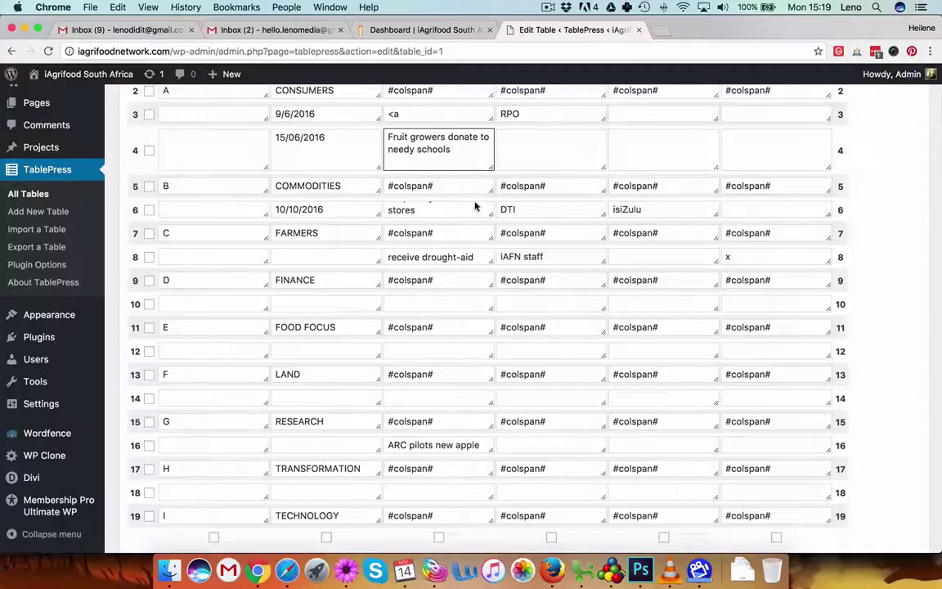
# Try Insert Link and dismiss the notice saying to click into a cell first.
pyautogui.scroll(-3, 482, 229)
pyautogui.scroll(-2, 499, 270)
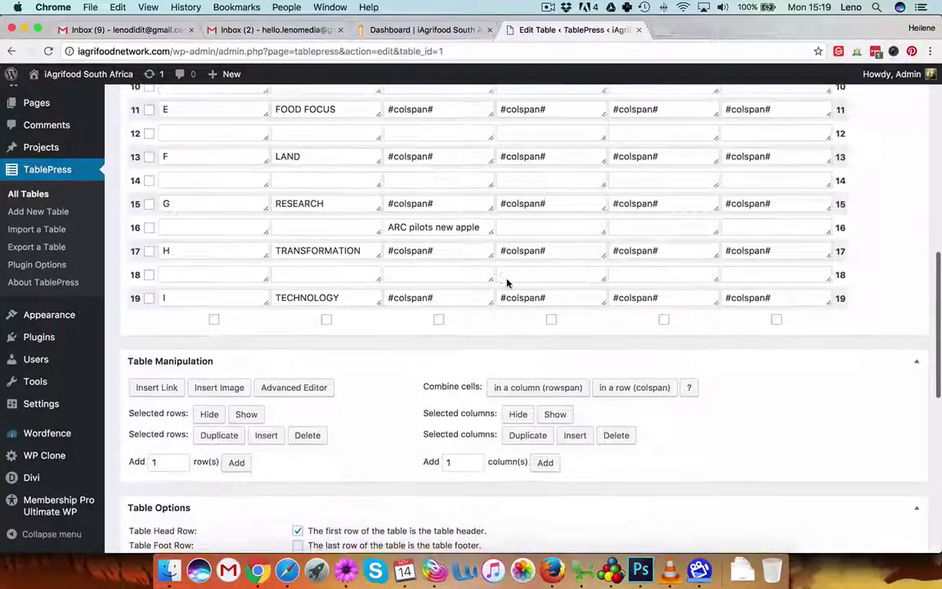
pyautogui.scroll(-1, 378, 379)
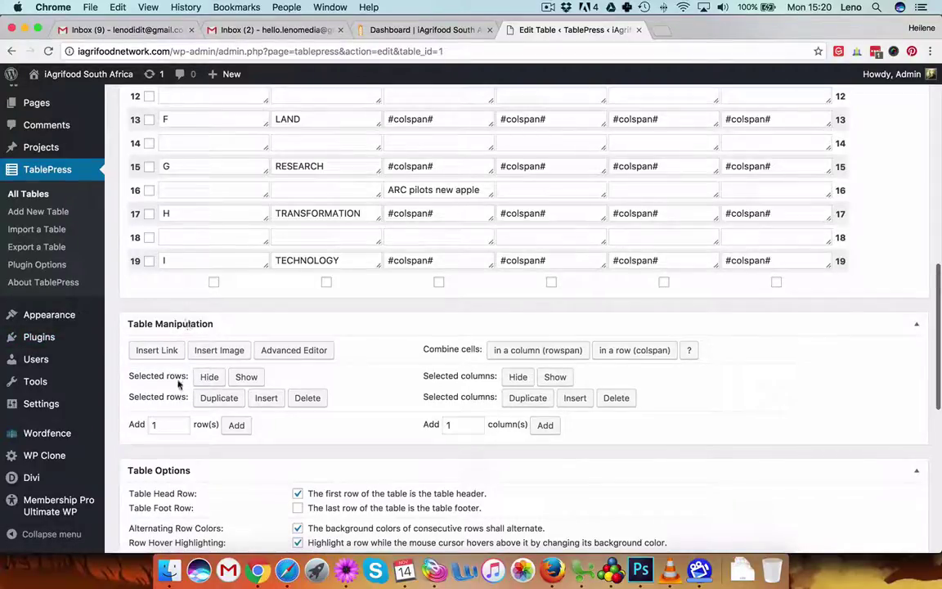
pyautogui.click(157, 352)
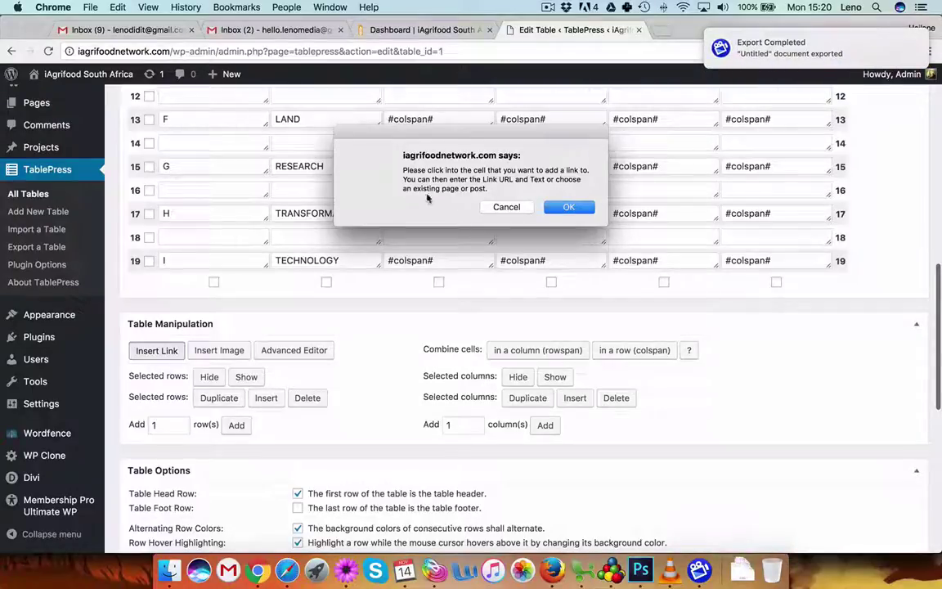
pyautogui.click(565, 207)
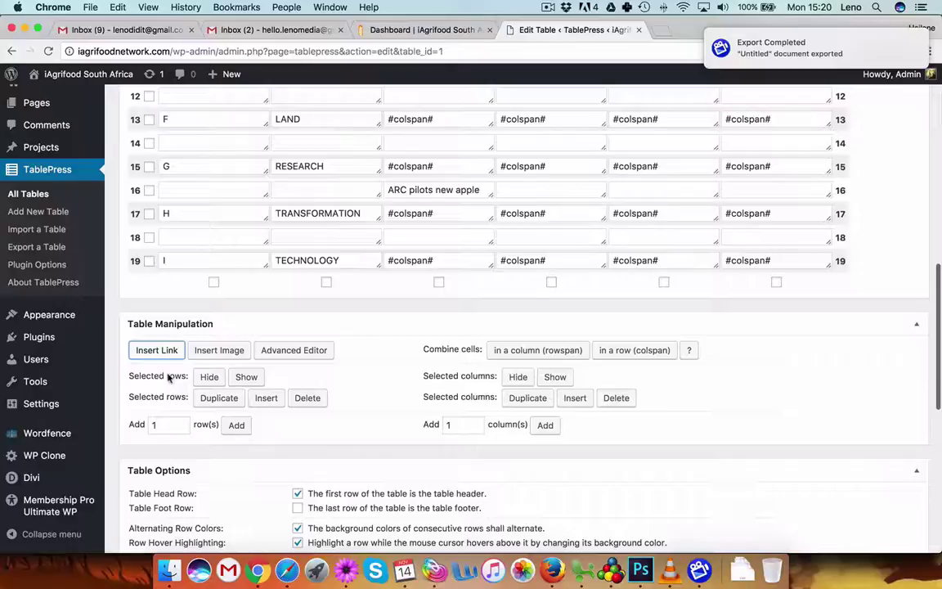
# Select the Fruit growers cell, experiment with a typed URL and the new-tab option, then clear it.
pyautogui.scroll(5, 353, 310)
pyautogui.scroll(1, 377, 304)
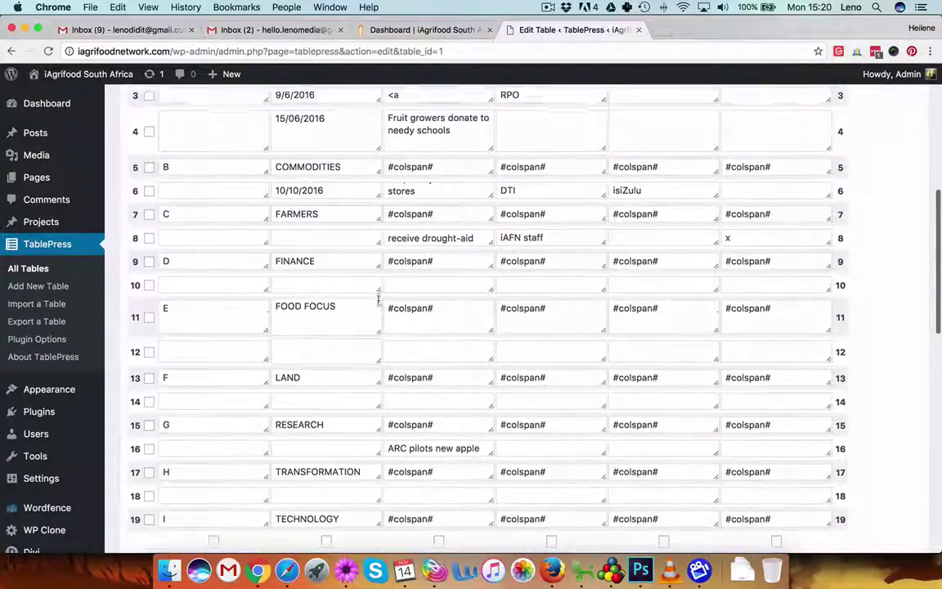
pyautogui.click(424, 123)
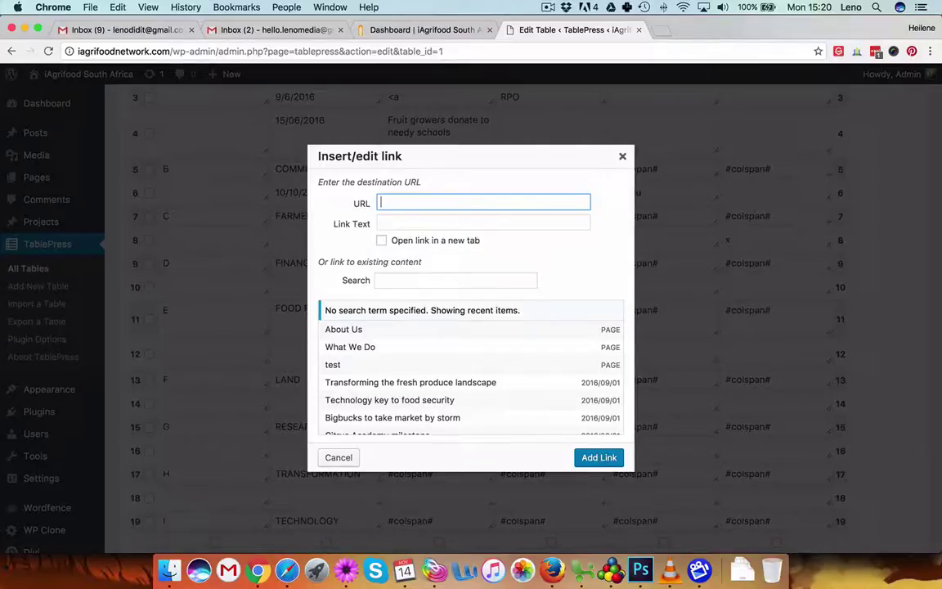
pyautogui.write('ht')
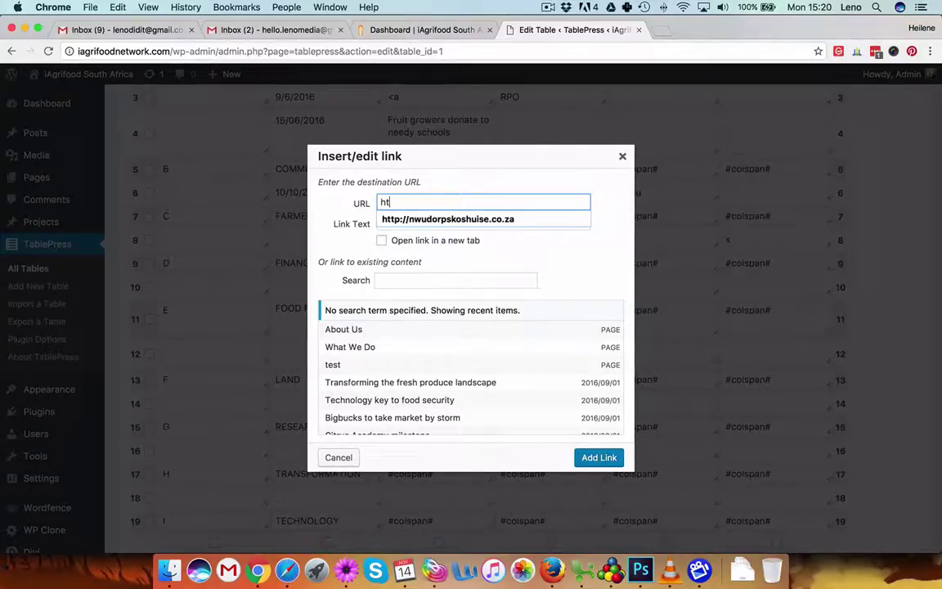
pyautogui.press('Down')
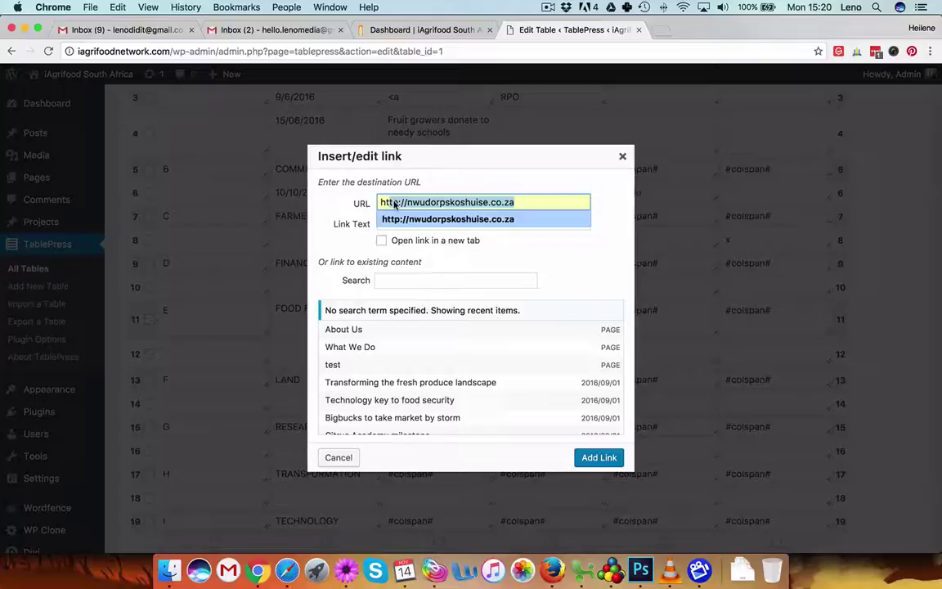
pyautogui.press('Up')
pyautogui.write('t')
pyautogui.click(455, 234)
pyautogui.click(442, 207)
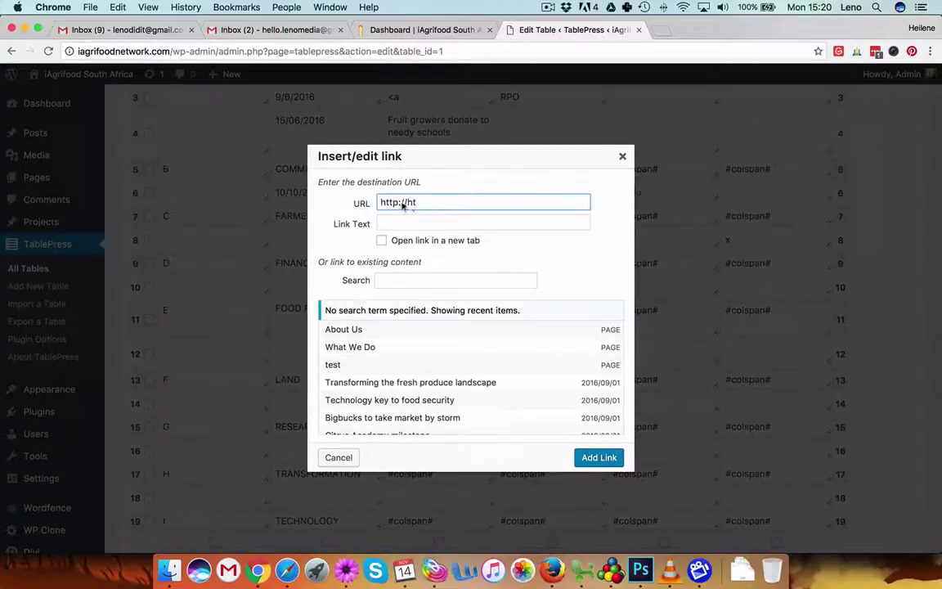
pyautogui.write('cnn.com')
pyautogui.click(382, 240)
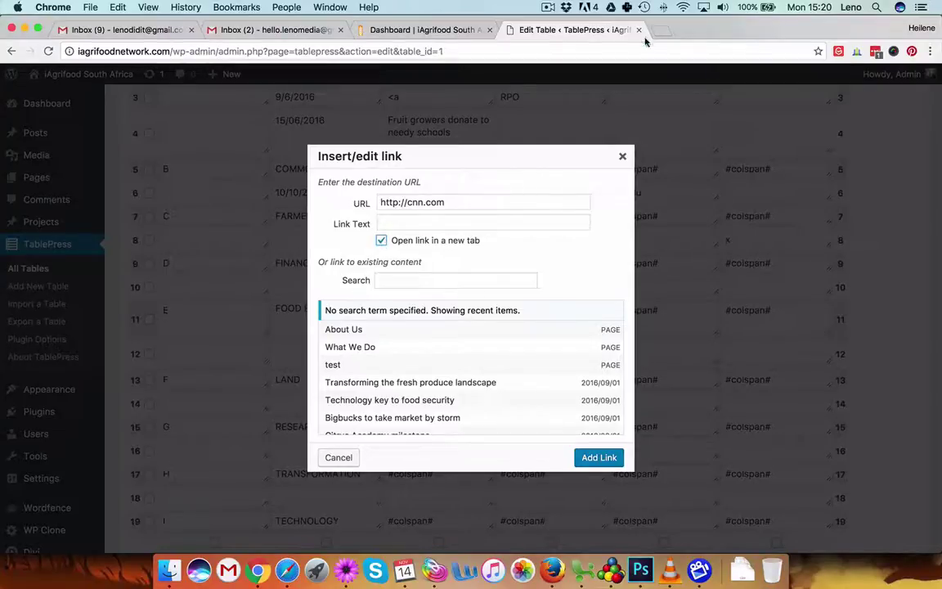
pyautogui.click(381, 241)
pyautogui.tripleClick(494, 204)
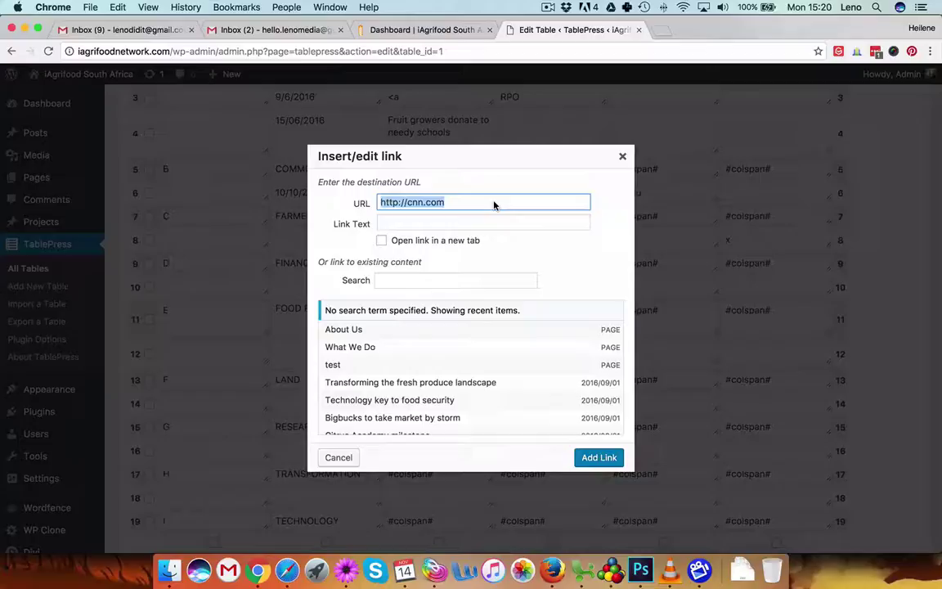
pyautogui.press('BackSpace')
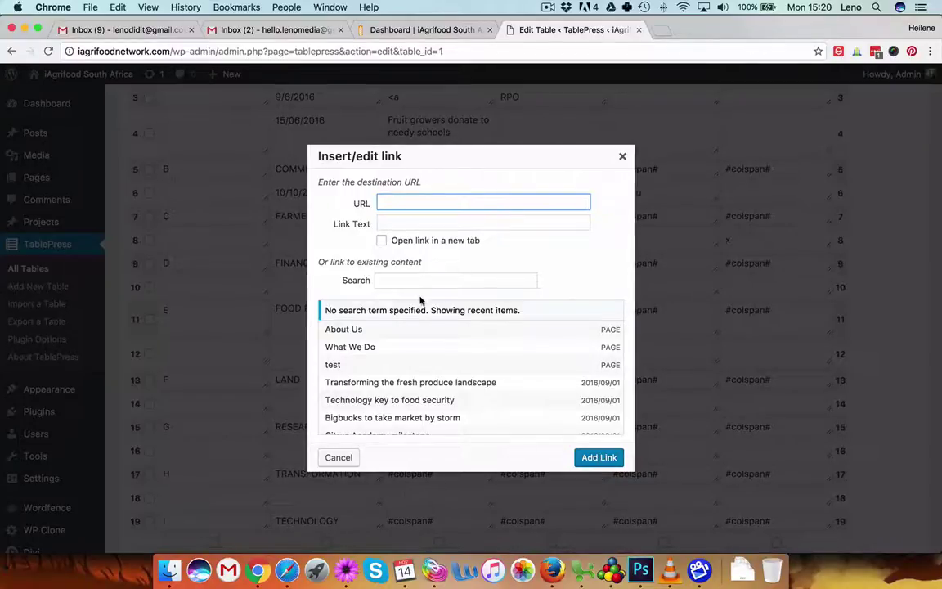
# Link the cell to the 'Apples – through the eye of the consumer' post from existing content.
pyautogui.click(422, 282)
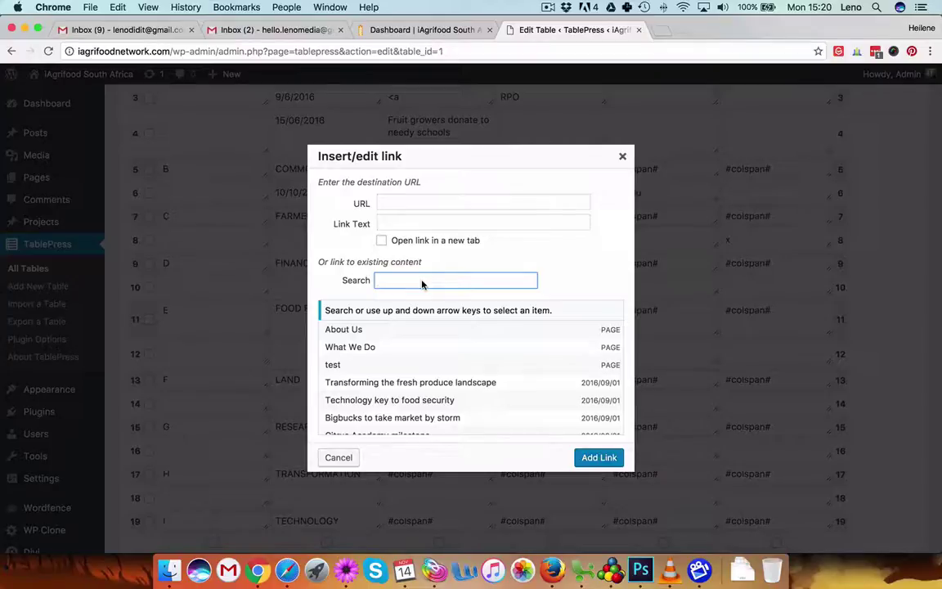
pyautogui.write('fruit gro')
pyautogui.write('w')
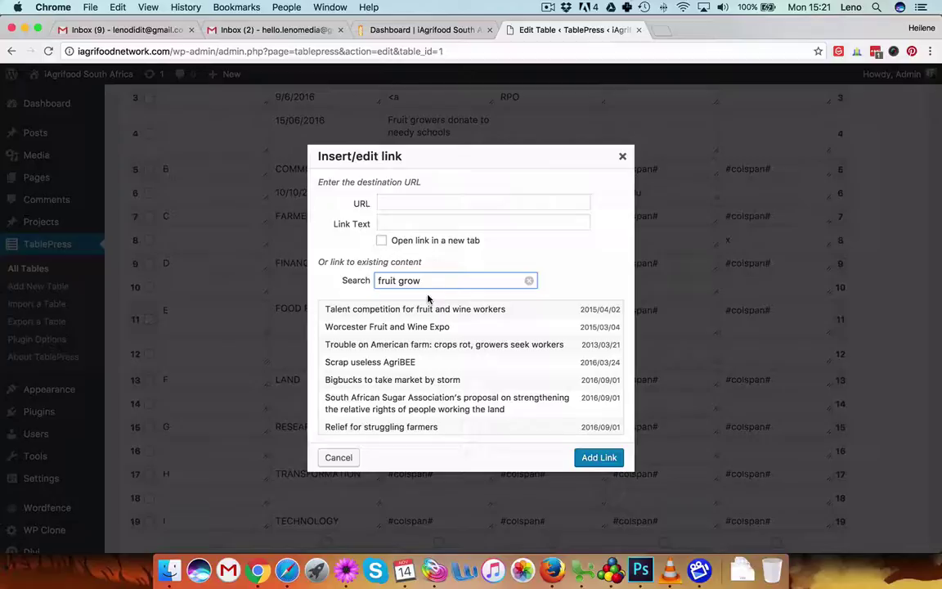
pyautogui.click(529, 280)
pyautogui.scroll(-5, 369, 382)
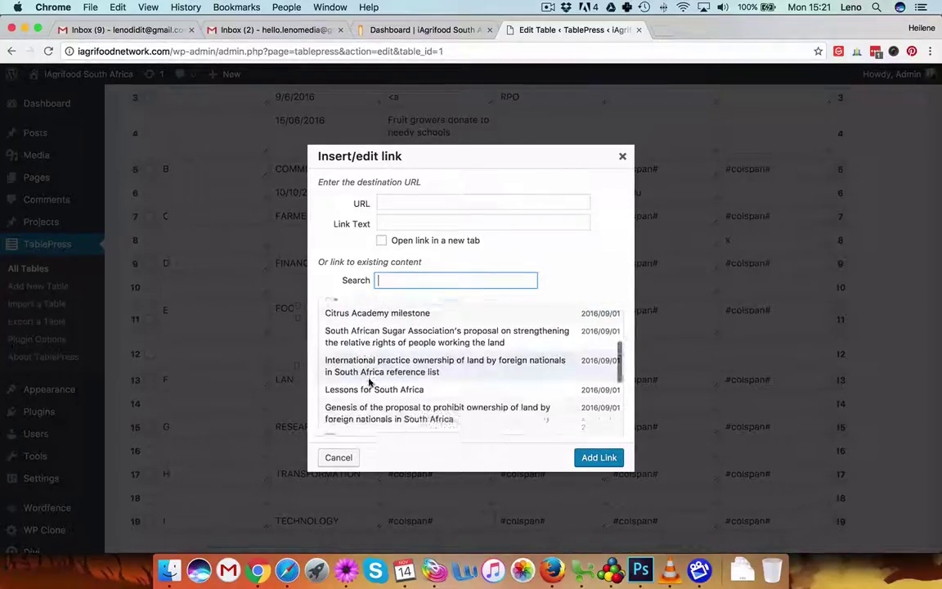
pyautogui.scroll(-5, 369, 382)
pyautogui.scroll(-3, 373, 385)
pyautogui.scroll(-3, 376, 386)
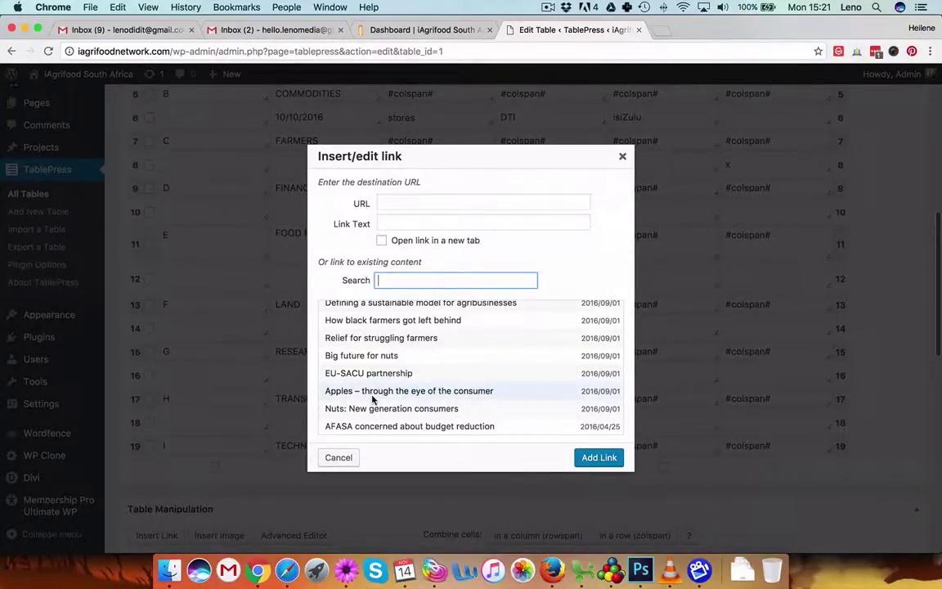
pyautogui.click(350, 394)
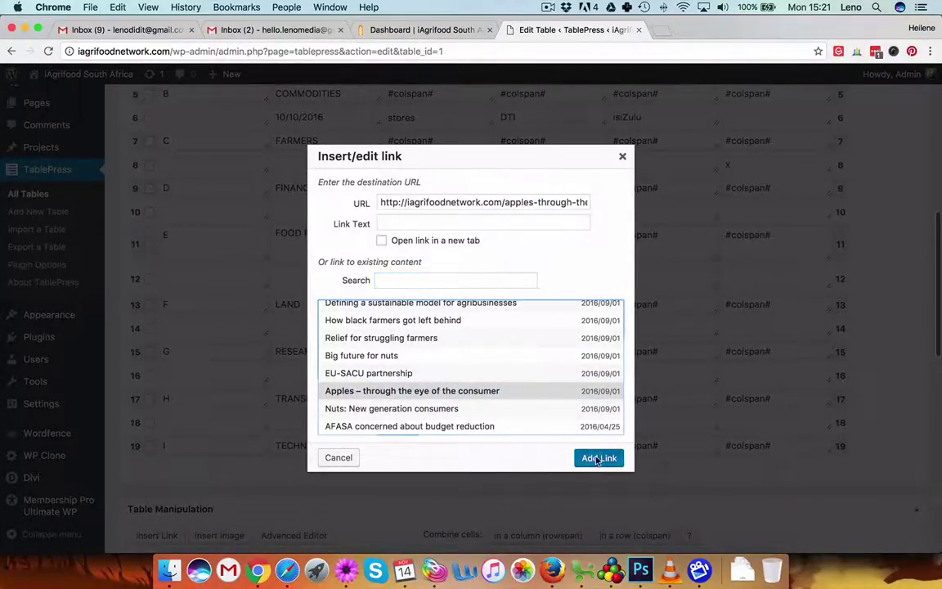
pyautogui.click(599, 457)
# Save the changes to the Category 1 table.
pyautogui.scroll(-2, 596, 461)
pyautogui.scroll(-3, 590, 467)
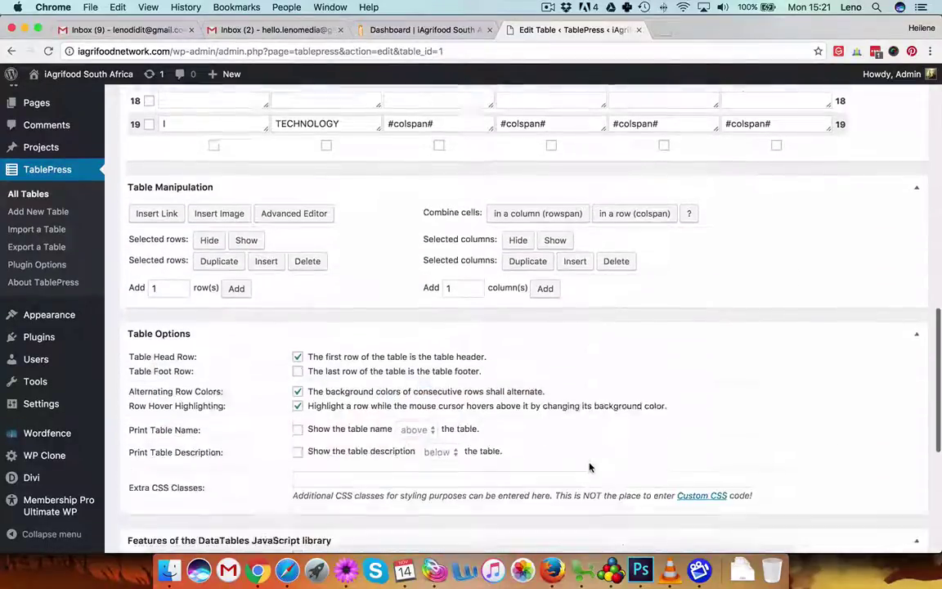
pyautogui.scroll(-3, 591, 467)
pyautogui.scroll(-3, 590, 468)
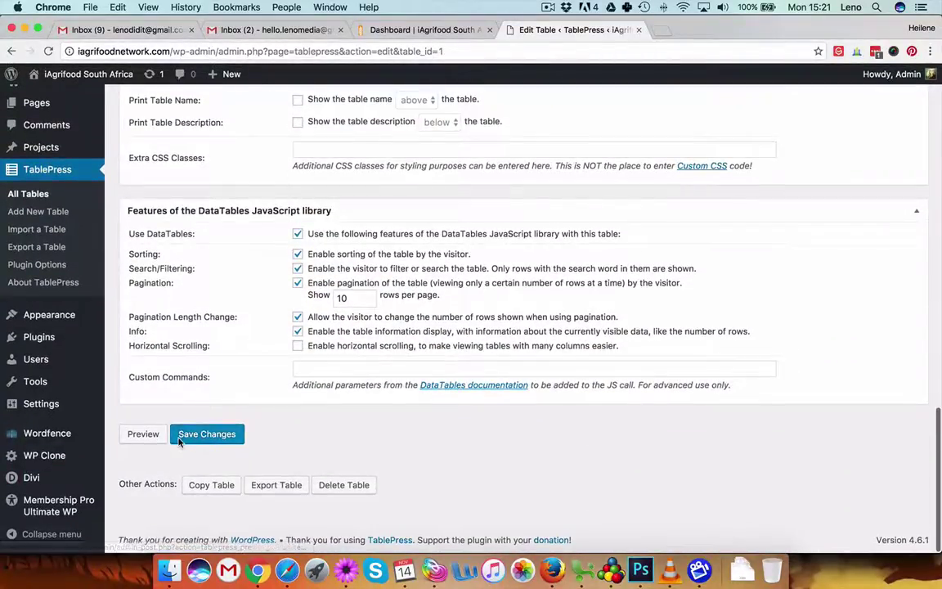
pyautogui.click(189, 435)
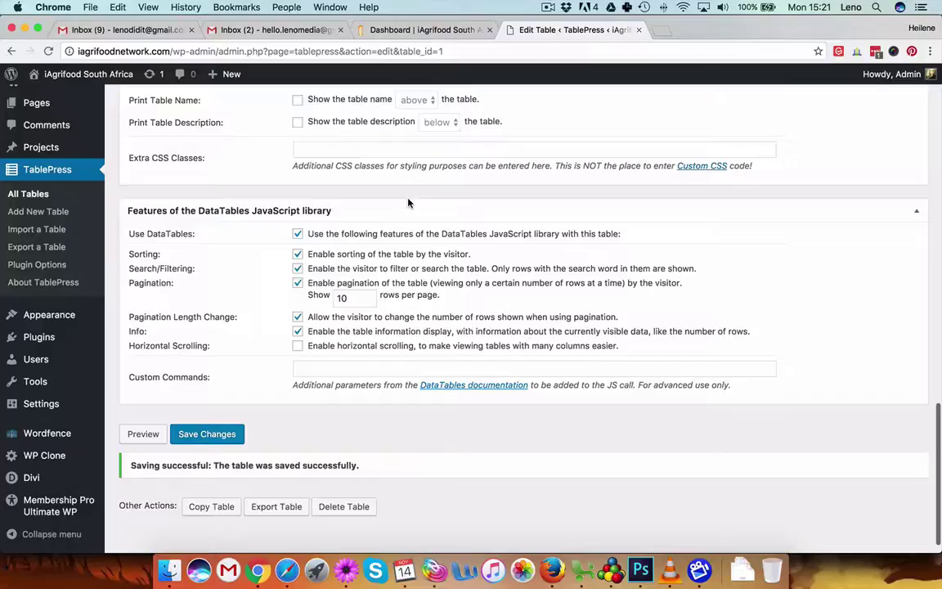
# Reload the members dashboard twice to check the Fruit growers entry, then return to the table editor.
pyautogui.click(425, 30)
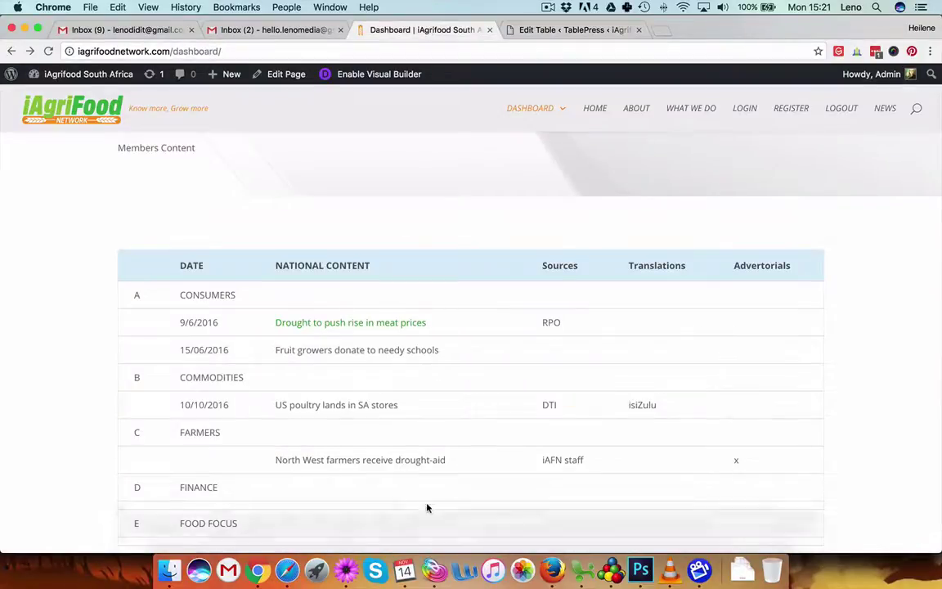
pyautogui.click(339, 327)
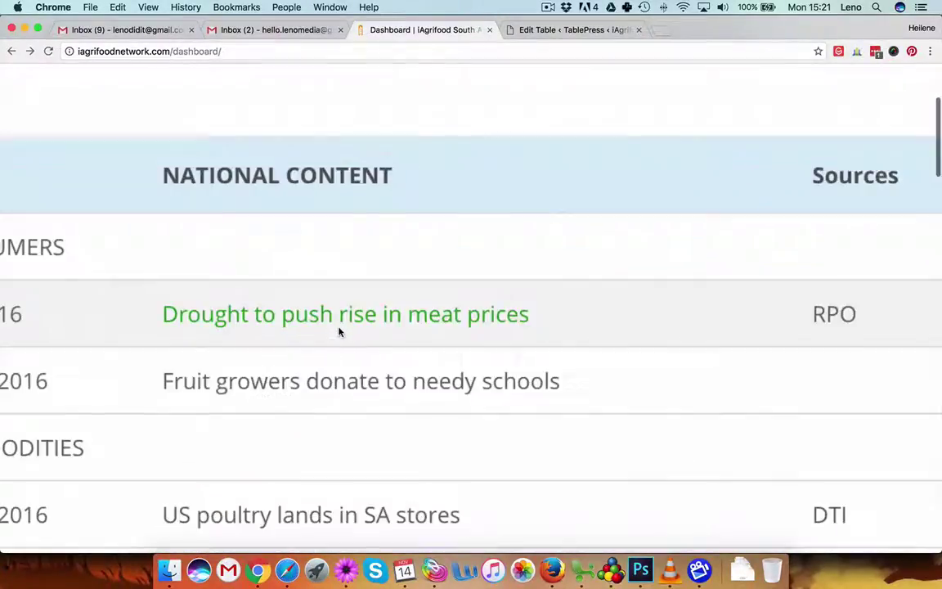
pyautogui.scroll(-5, 339, 332)
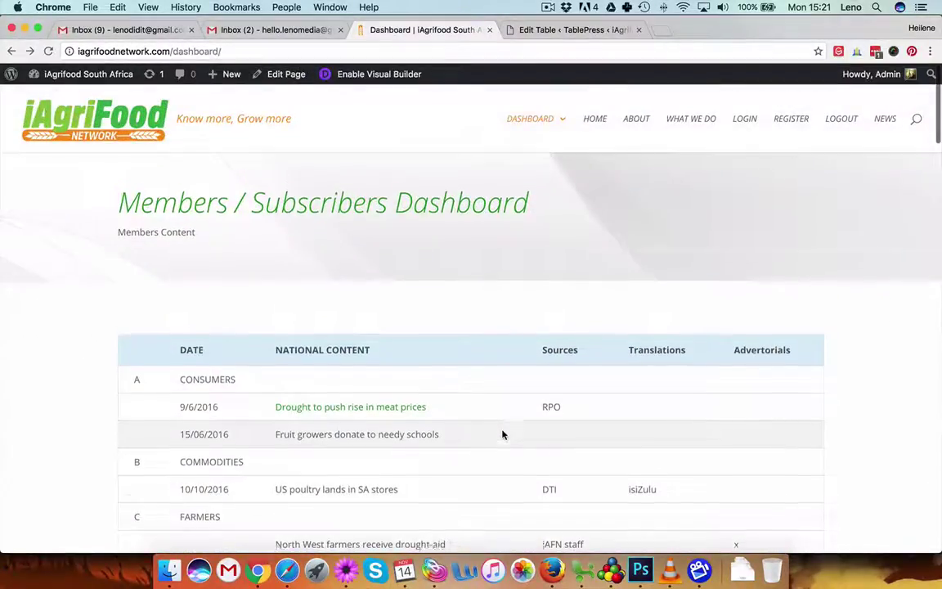
pyautogui.scroll(-5, 503, 434)
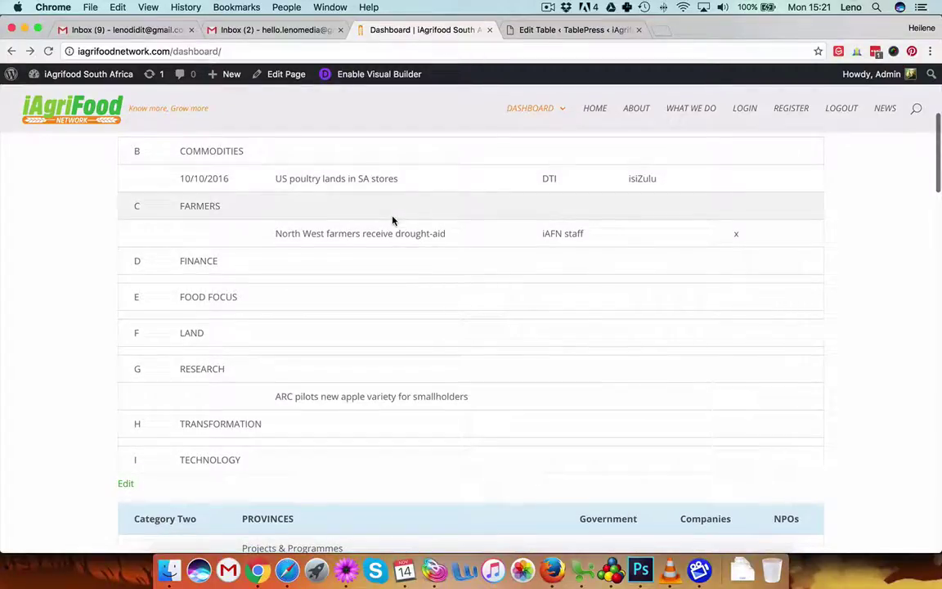
pyautogui.press('super+r')
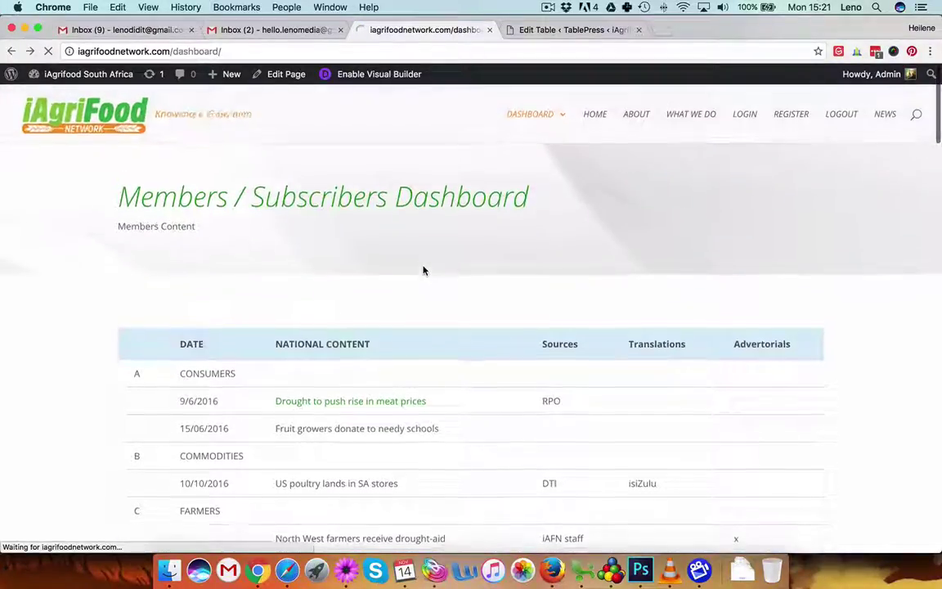
pyautogui.scroll(-4, 390, 355)
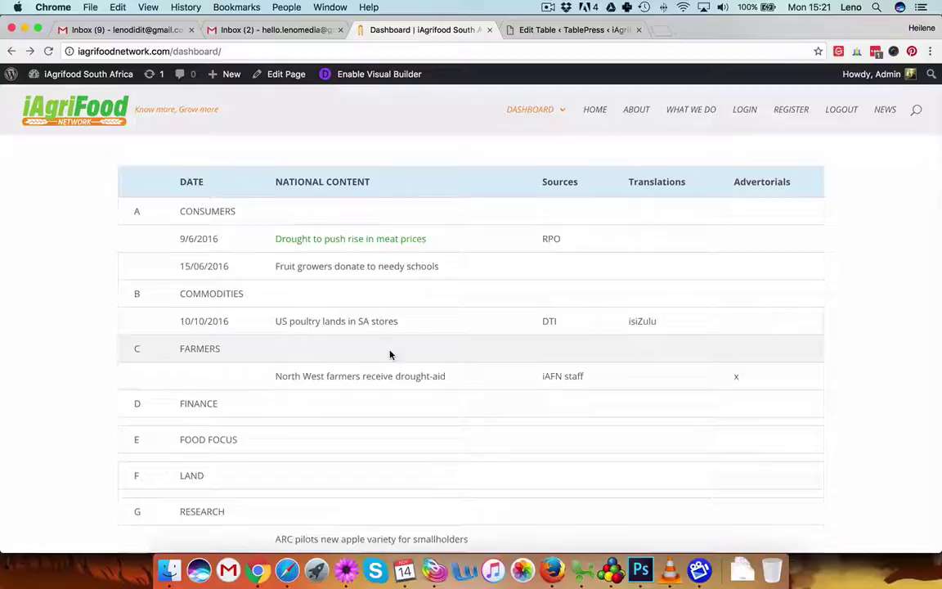
pyautogui.scroll(-1, 390, 355)
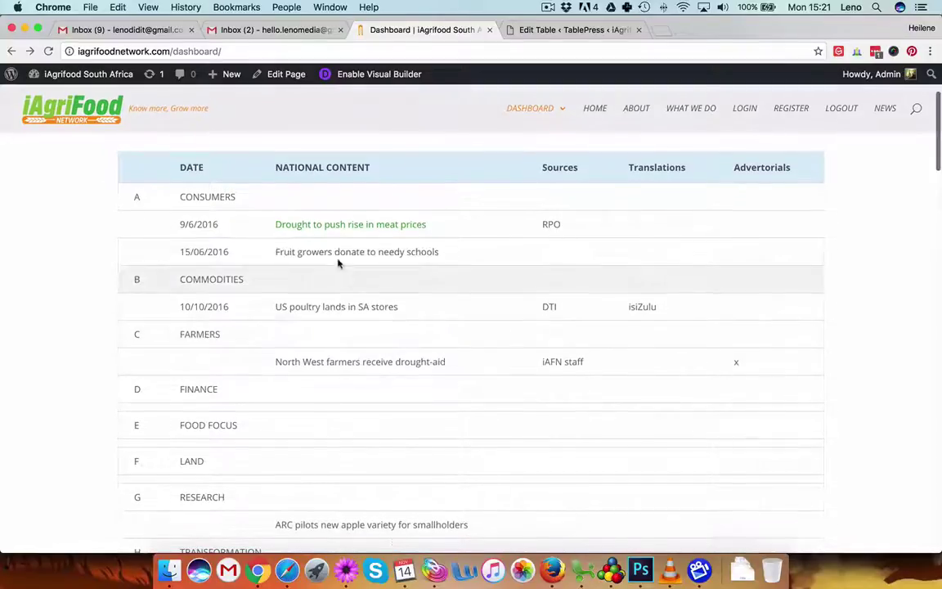
pyautogui.click(524, 30)
pyautogui.scroll(2, 585, 385)
# Inspect the link code inside the Fruit growers cell C4.
pyautogui.scroll(5, 584, 385)
pyautogui.scroll(5, 584, 386)
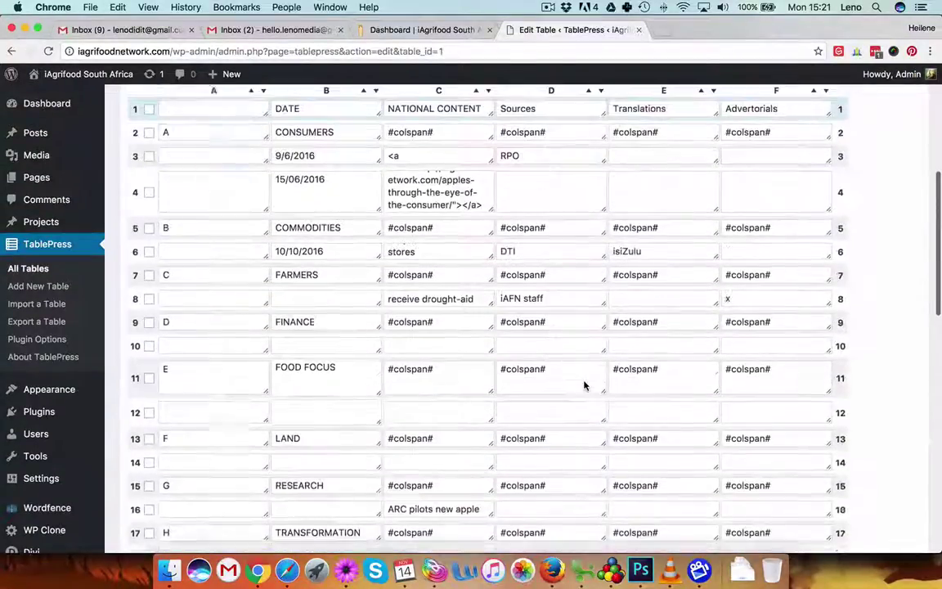
pyautogui.scroll(3, 584, 386)
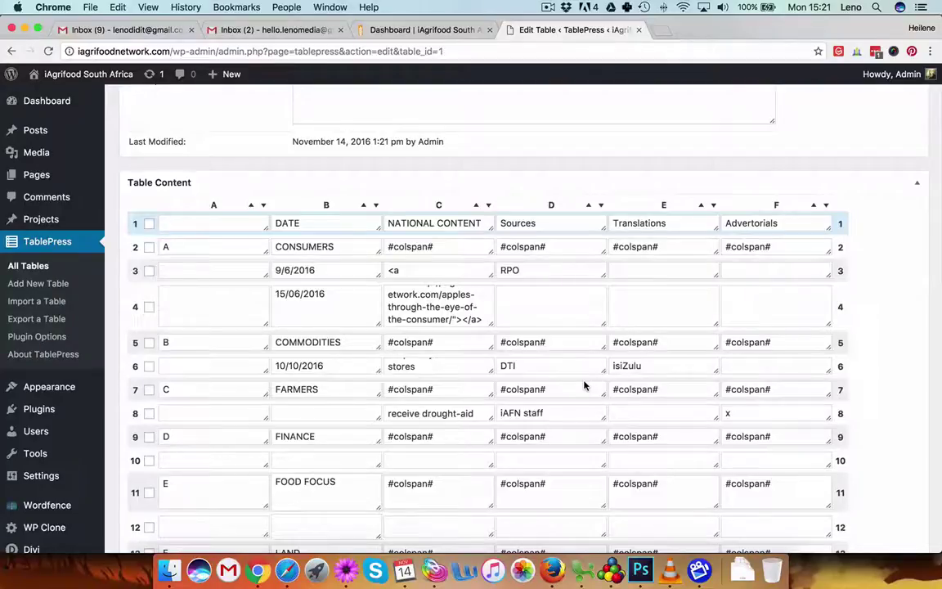
pyautogui.doubleClick(415, 308)
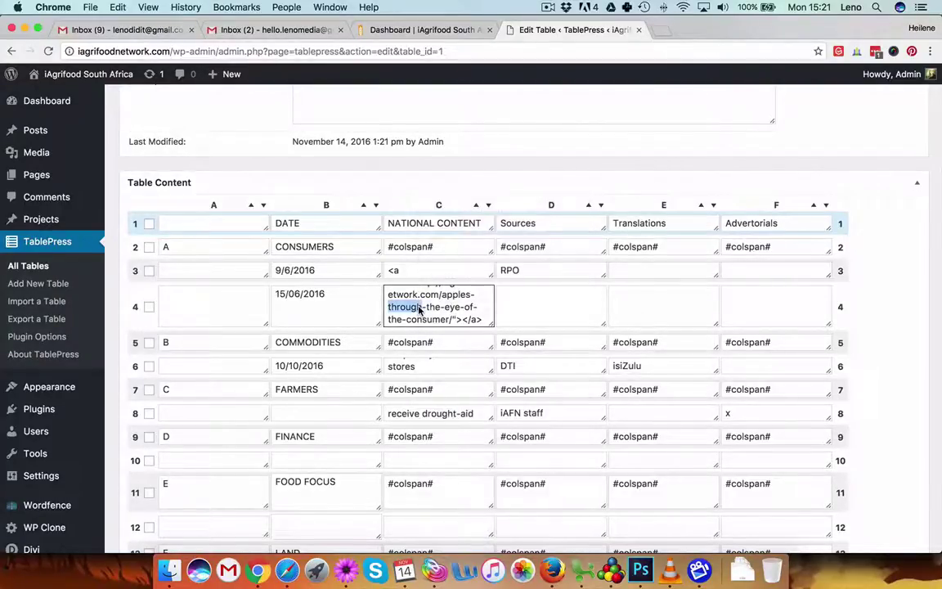
pyautogui.scroll(5, 438, 319)
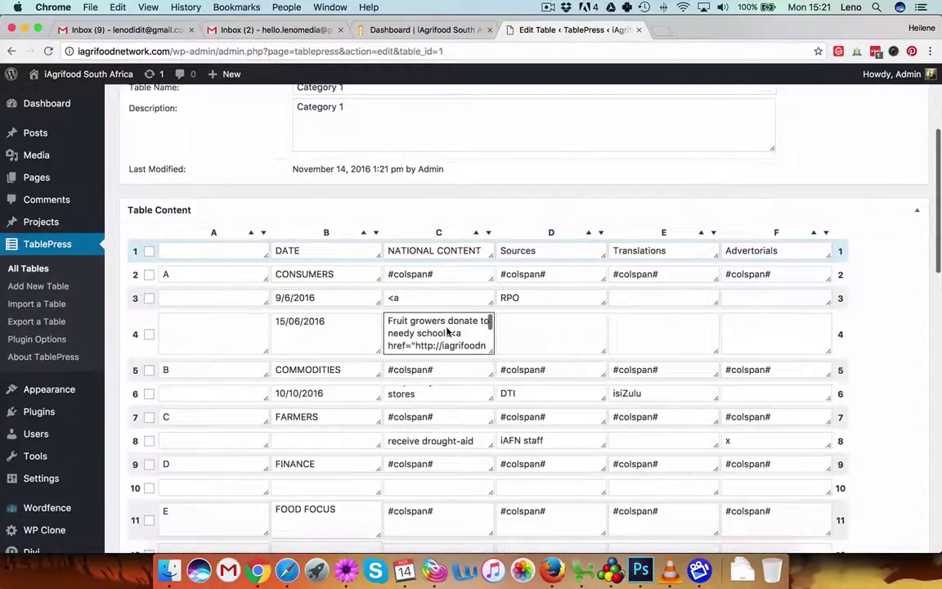
pyautogui.scroll(-5, 441, 343)
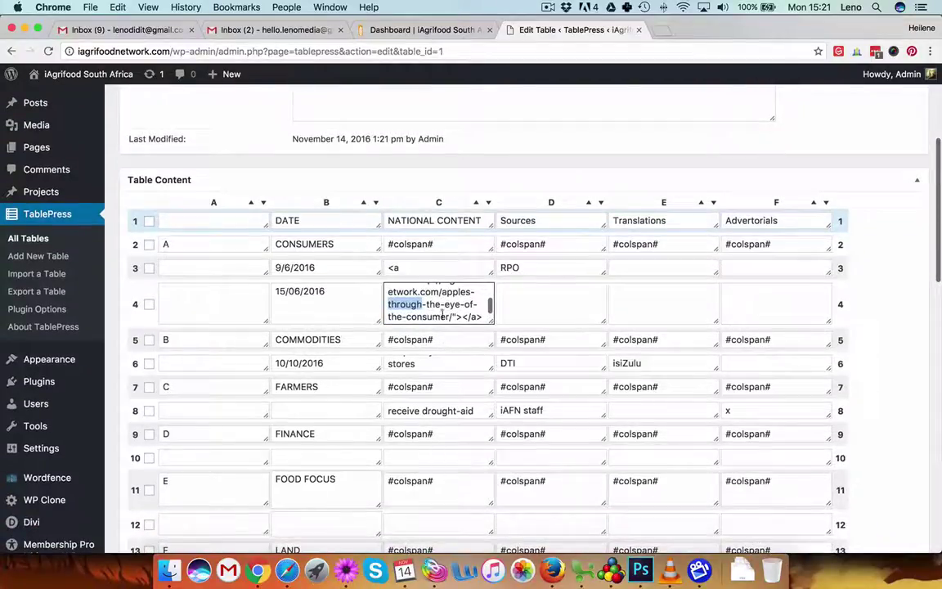
pyautogui.scroll(3, 454, 323)
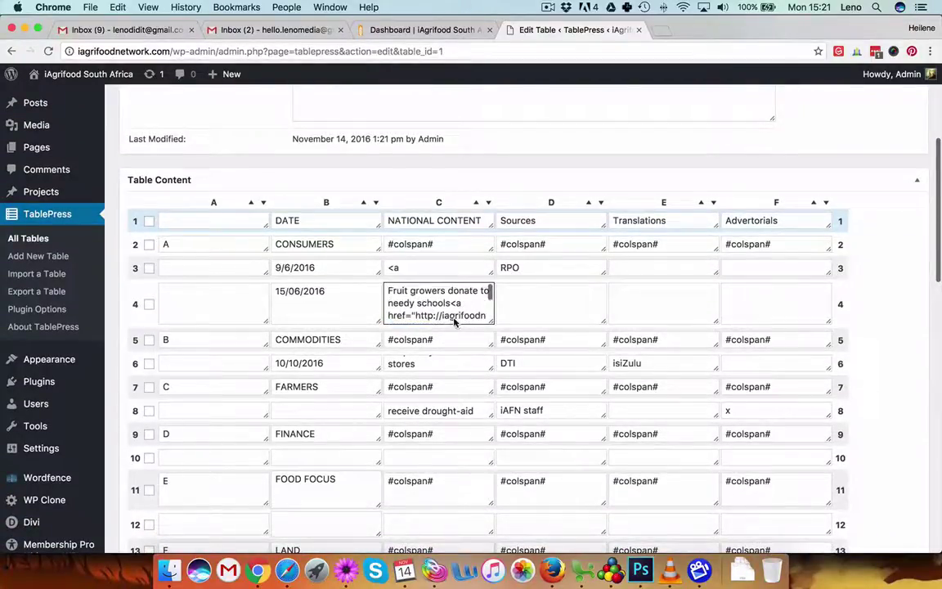
pyautogui.scroll(2, 455, 322)
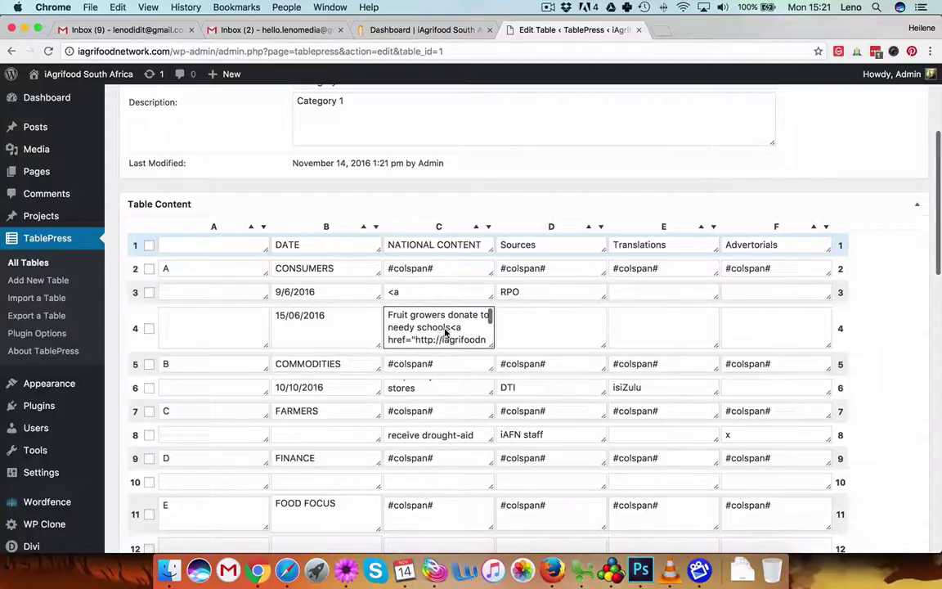
pyautogui.scroll(-5, 448, 331)
pyautogui.scroll(2, 450, 325)
pyautogui.scroll(2, 448, 323)
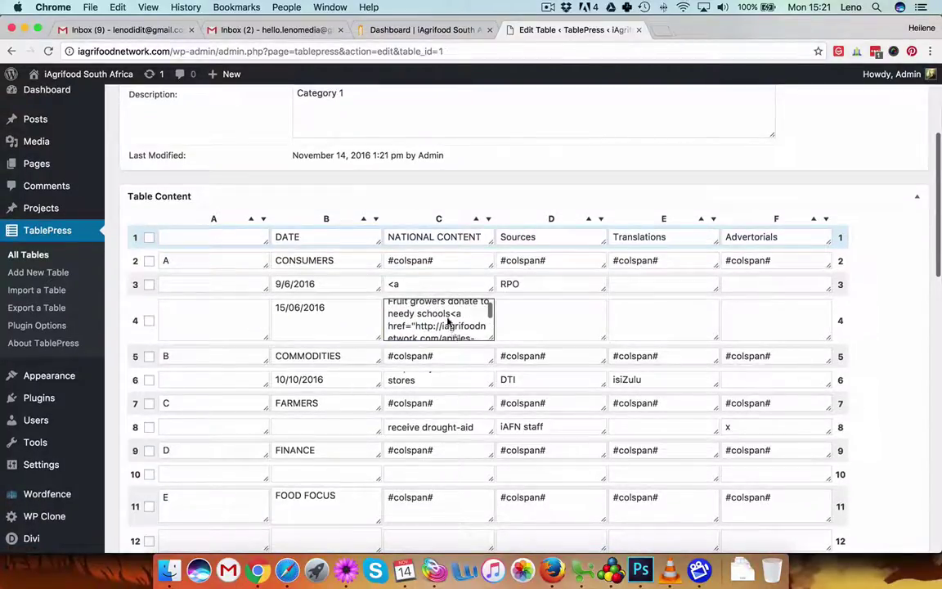
# Delete the leftover link code after 'schools' and reselect the cell text.
pyautogui.moveTo(450, 316); pyautogui.dragTo(483, 361)
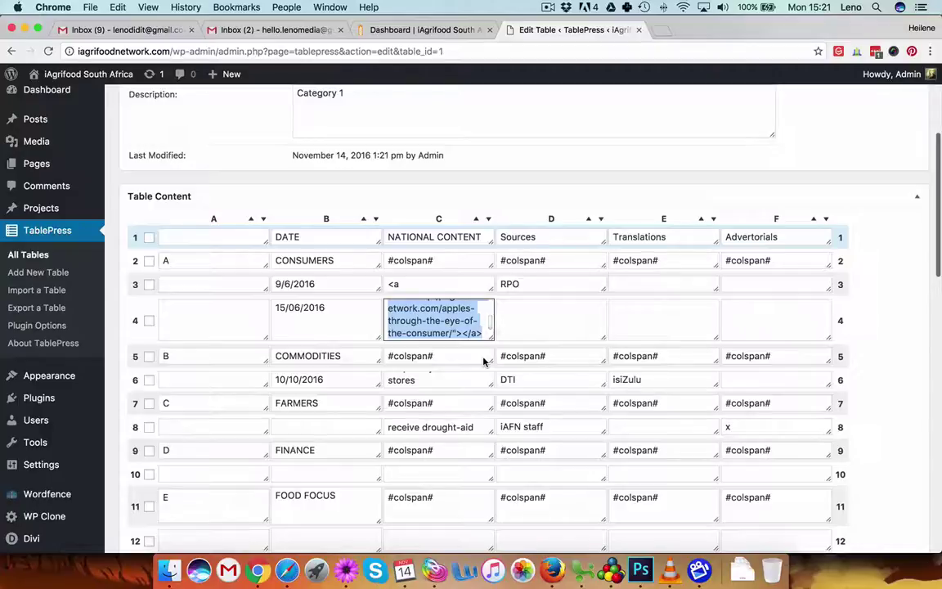
pyautogui.press('BackSpace')
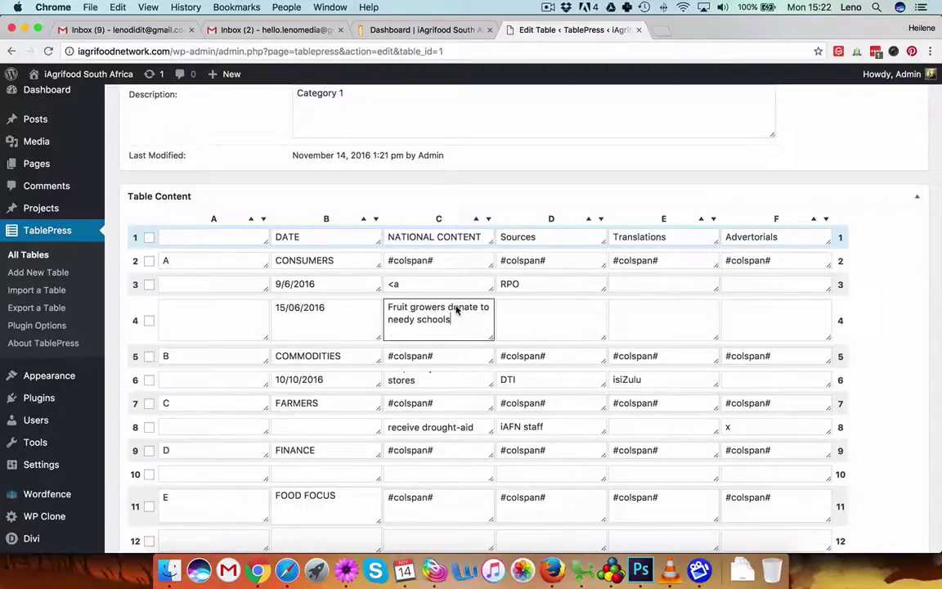
pyautogui.moveTo(461, 332); pyautogui.dragTo(391, 307)
pyautogui.scroll(-1, 467, 351)
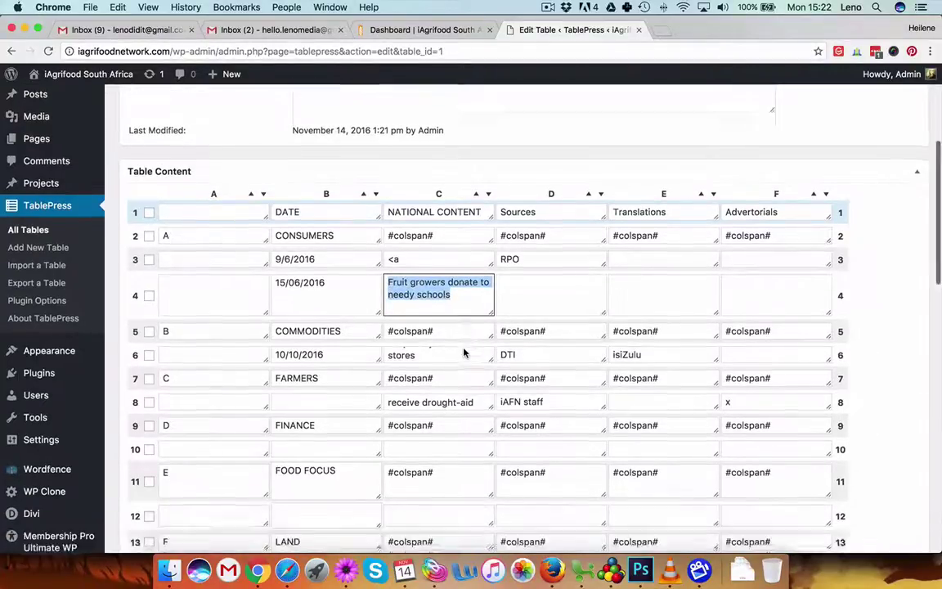
pyautogui.scroll(-4, 464, 353)
pyautogui.scroll(-5, 409, 393)
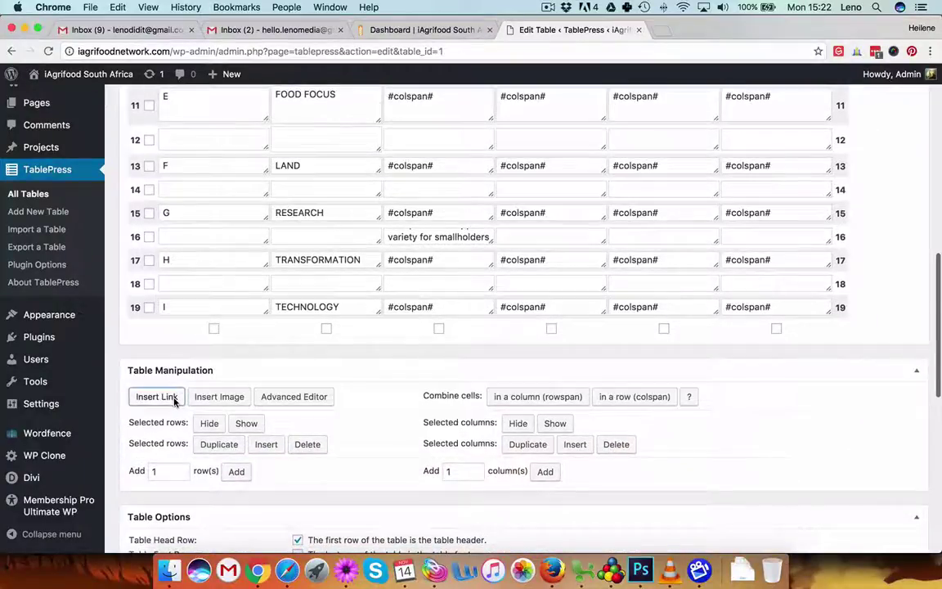
pyautogui.scroll(2, 429, 401)
pyautogui.scroll(6, 433, 399)
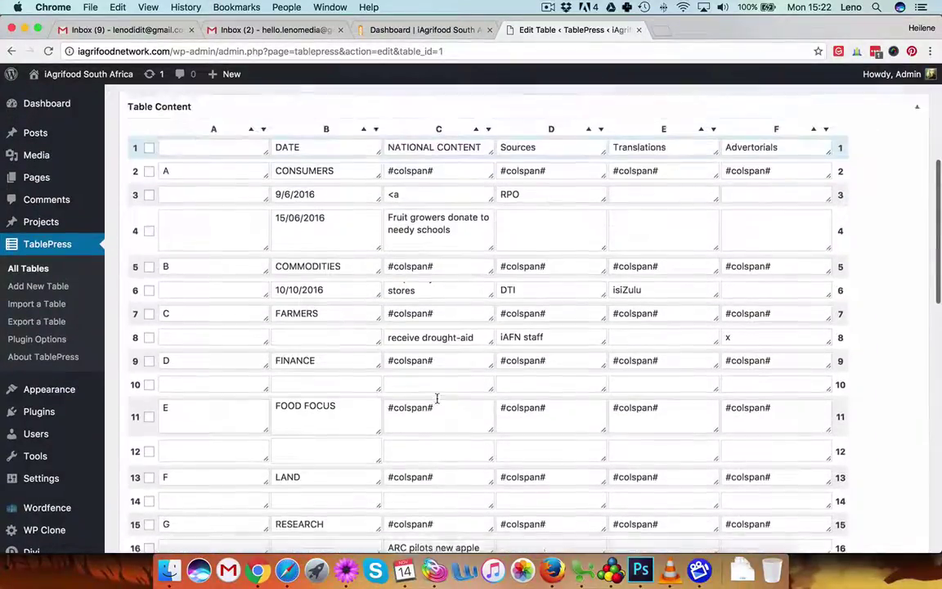
pyautogui.scroll(2, 446, 352)
# After abandoning the link dialog, copy cell C4's 'Fruit growers donate to needy schools' headline.
pyautogui.click(471, 300)
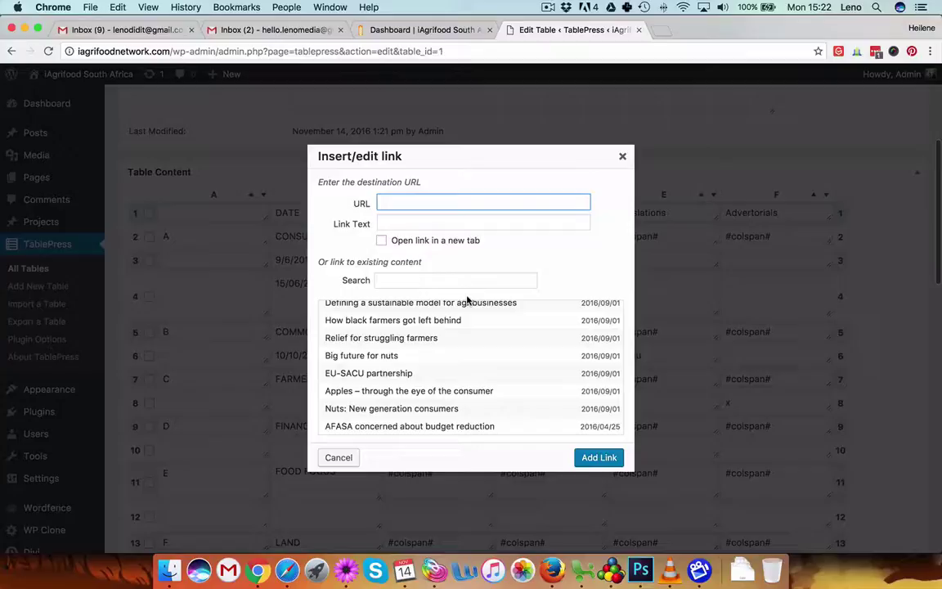
pyautogui.press('Tab')
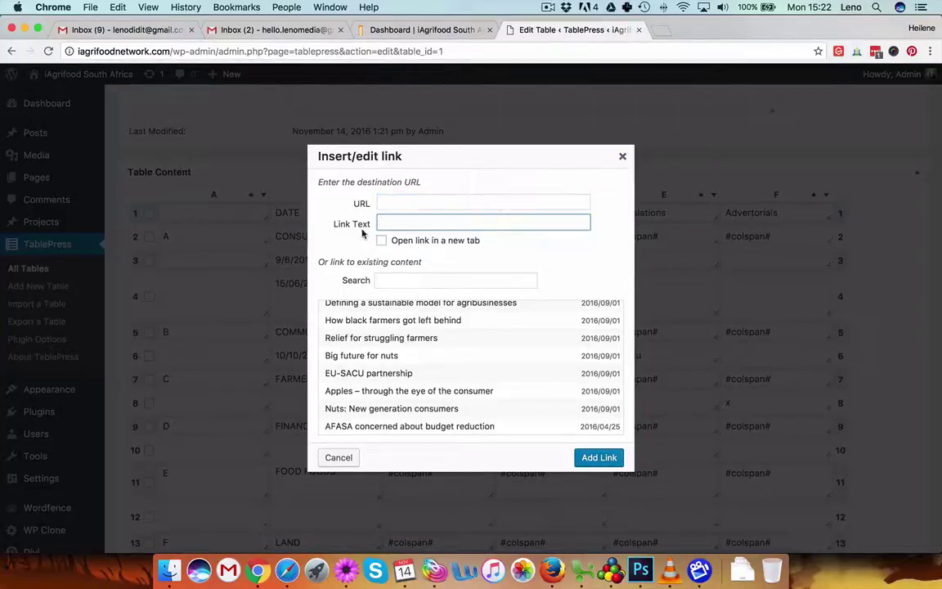
pyautogui.click(623, 157)
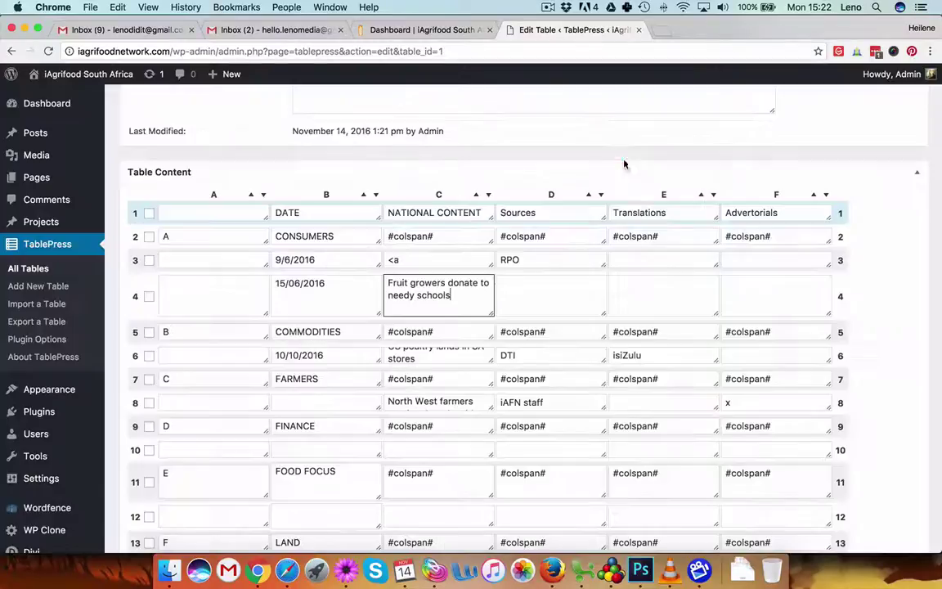
pyautogui.tripleClick(463, 295)
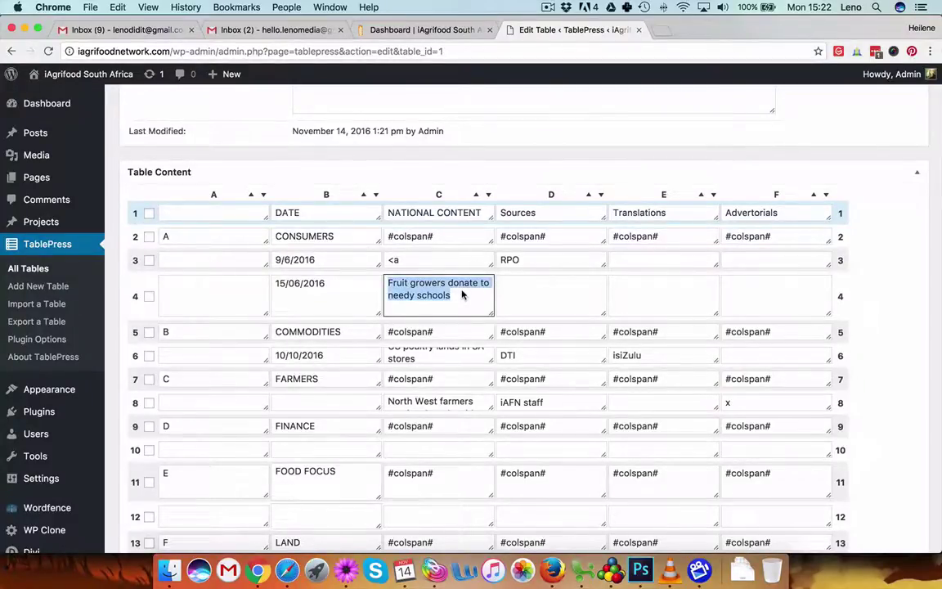
pyautogui.press('super+c')
pyautogui.scroll(-3, 463, 294)
pyautogui.scroll(-5, 433, 303)
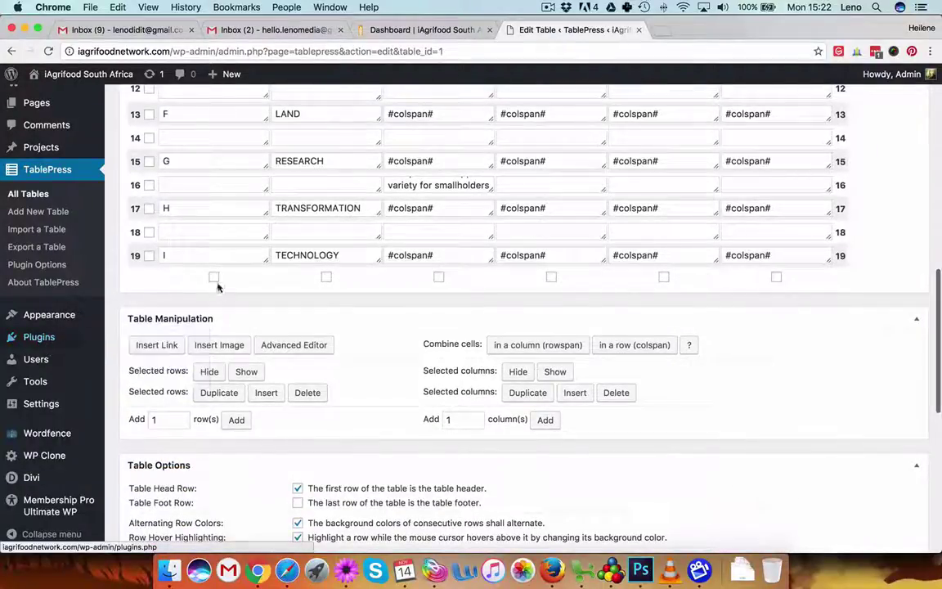
pyautogui.scroll(8, 383, 337)
pyautogui.scroll(2, 452, 204)
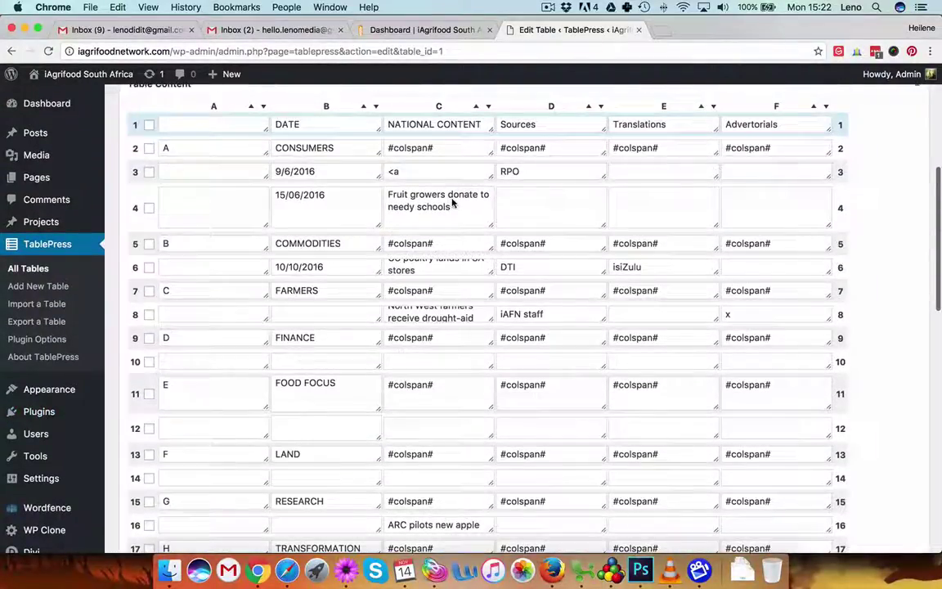
# Insert a link titled 'Fruit growers donate to needy schools' pointing to the 'Scrap useless AgriBEE' post.
pyautogui.click(452, 204)
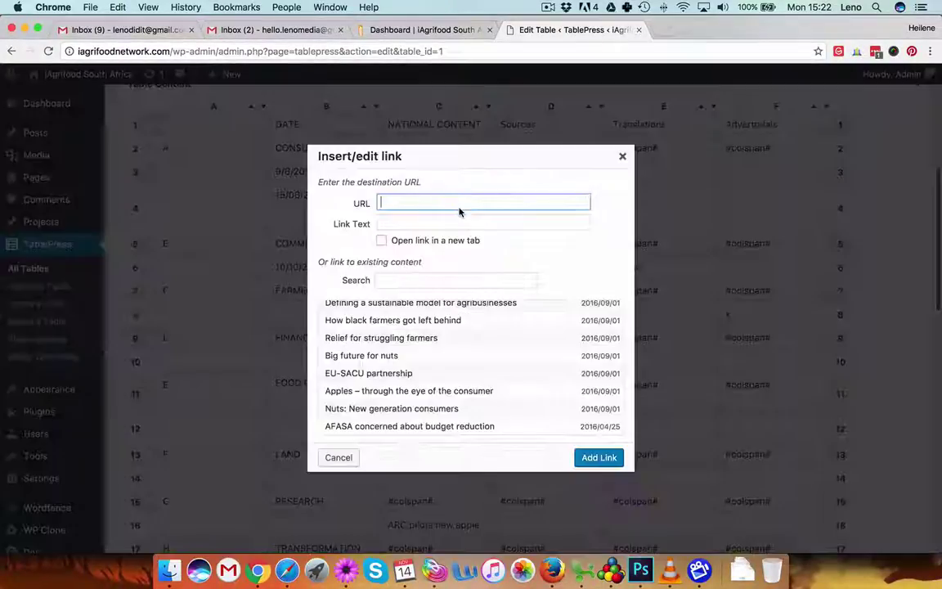
pyautogui.click(404, 223)
pyautogui.write('Fruit growers donate to needy schools')
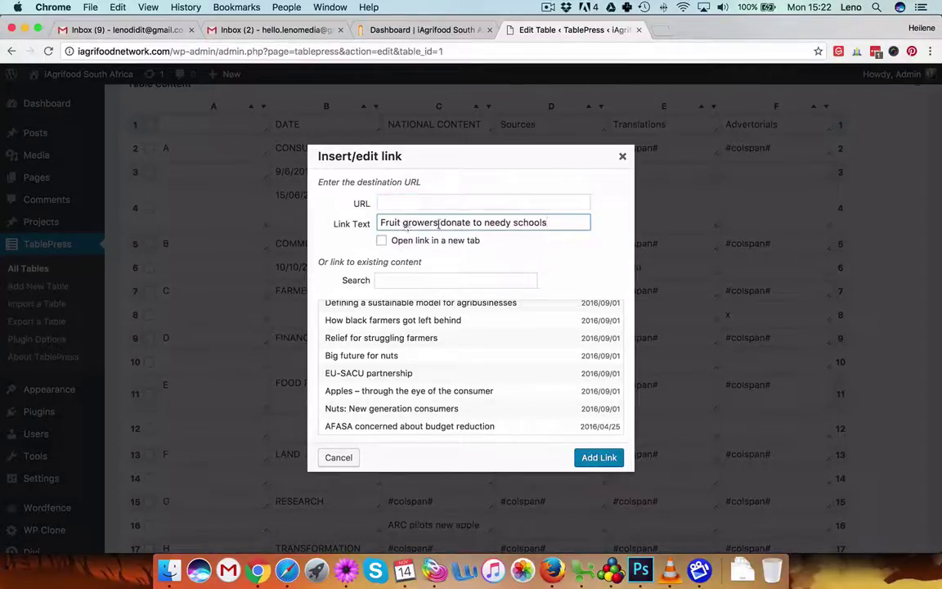
pyautogui.click(605, 282)
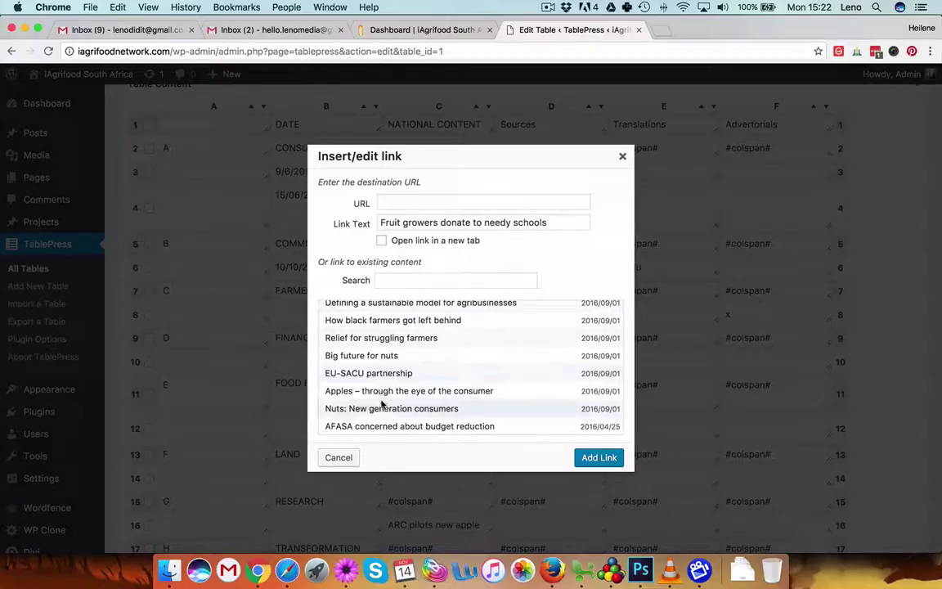
pyautogui.scroll(-5, 389, 409)
pyautogui.scroll(2, 377, 385)
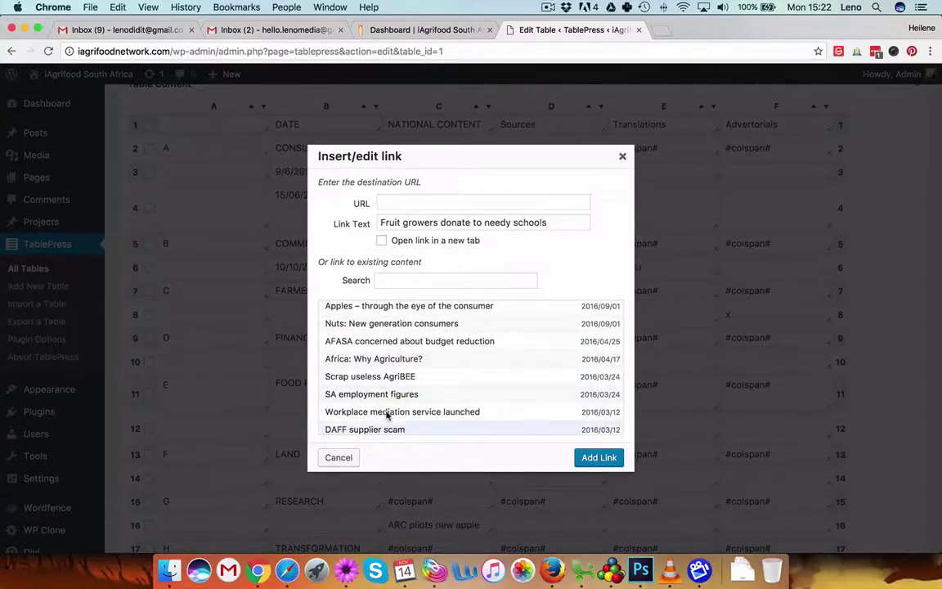
pyautogui.click(373, 376)
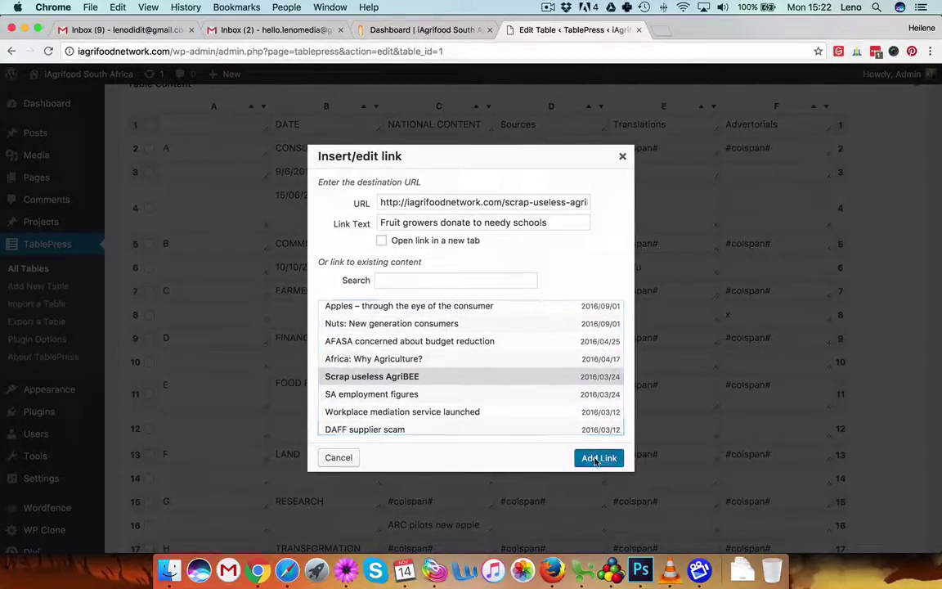
pyautogui.click(591, 458)
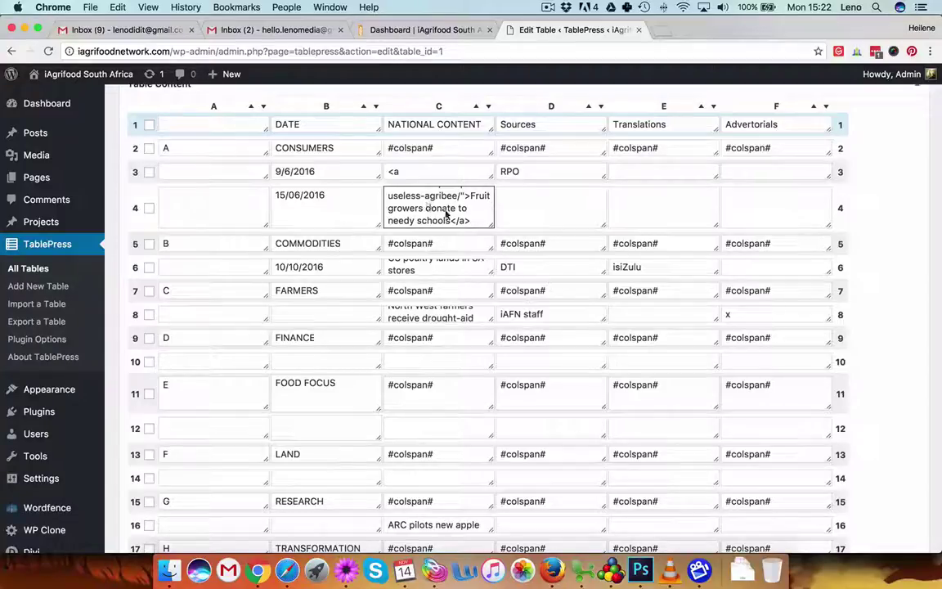
# Save the updated table and switch to the site dashboard page.
pyautogui.scroll(2, 445, 214)
pyautogui.scroll(1, 448, 217)
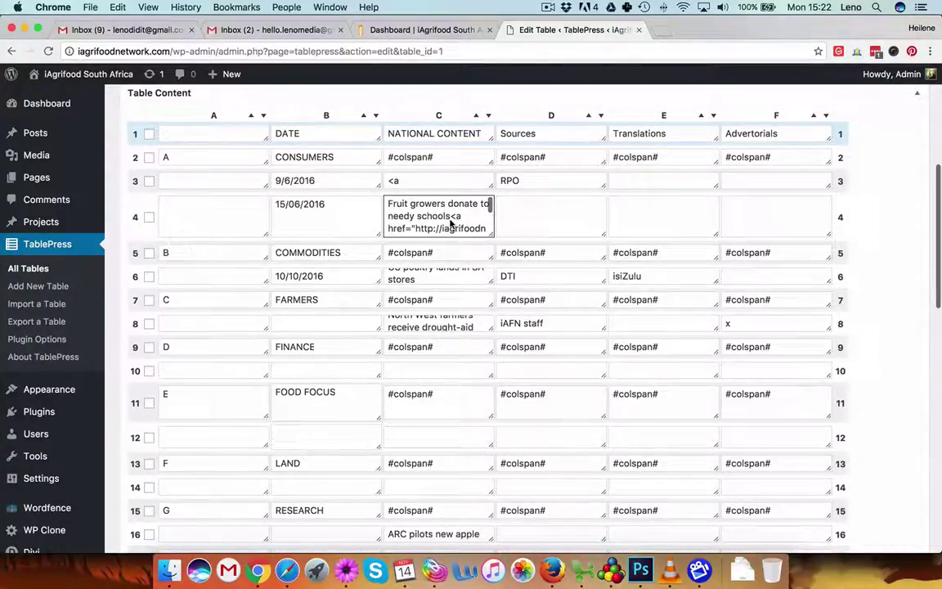
pyautogui.scroll(-3, 449, 223)
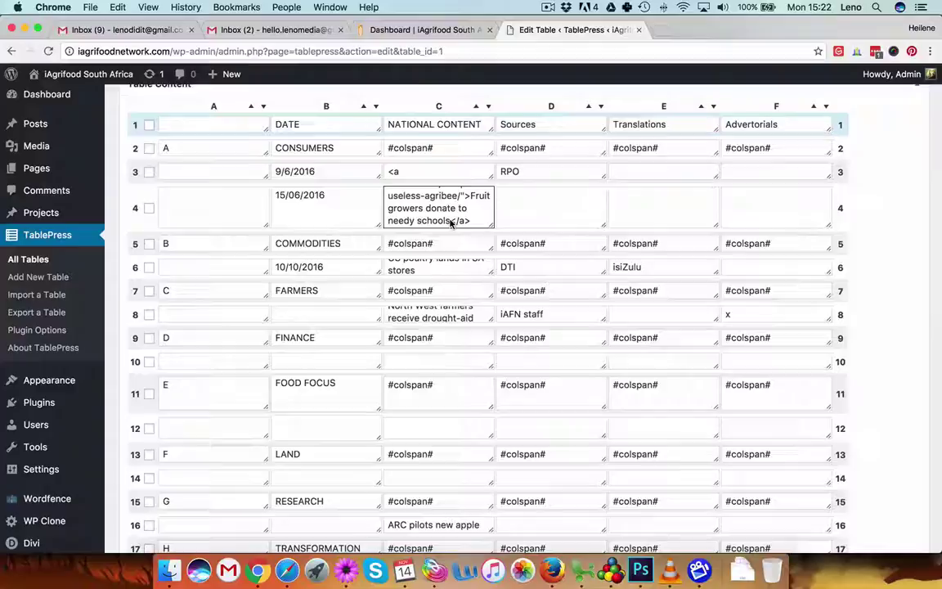
pyautogui.scroll(-1, 450, 223)
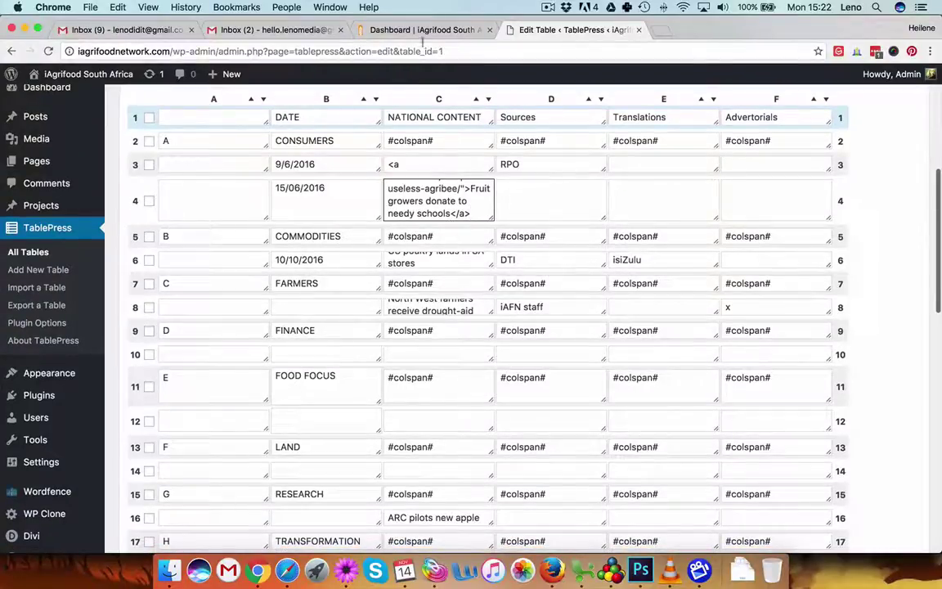
pyautogui.scroll(-5, 431, 301)
pyautogui.scroll(-3, 425, 344)
pyautogui.scroll(-3, 414, 432)
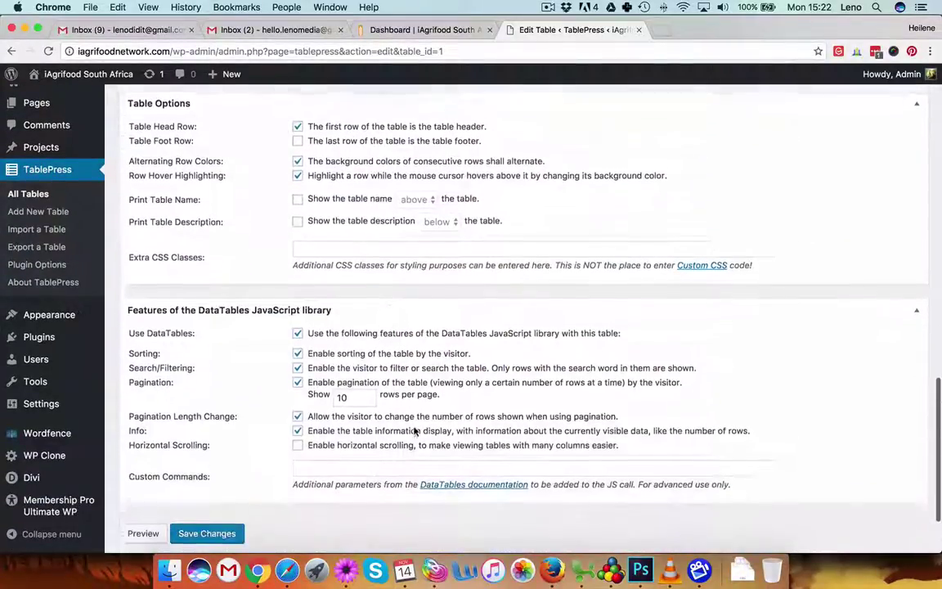
pyautogui.scroll(-2, 414, 432)
pyautogui.click(207, 433)
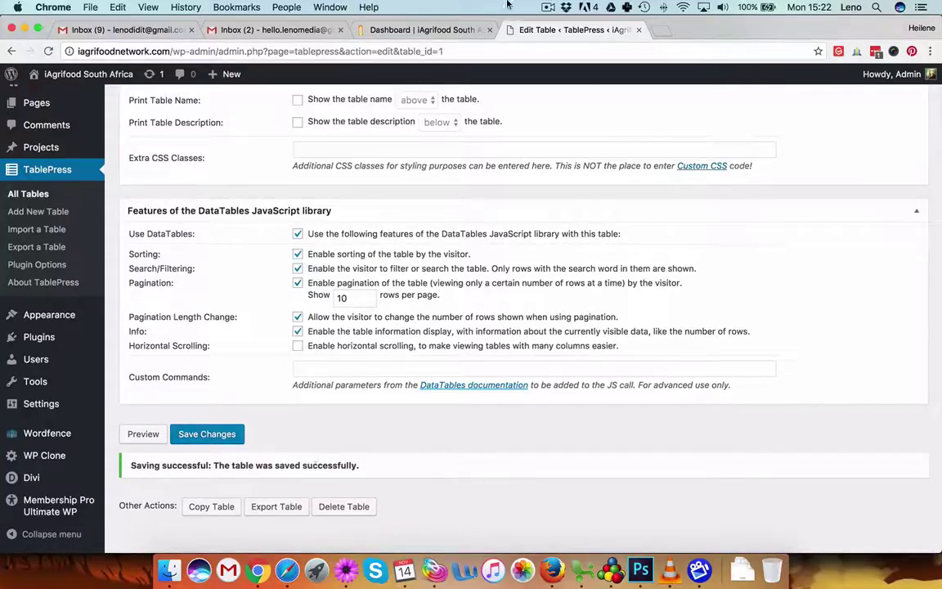
pyautogui.click(420, 29)
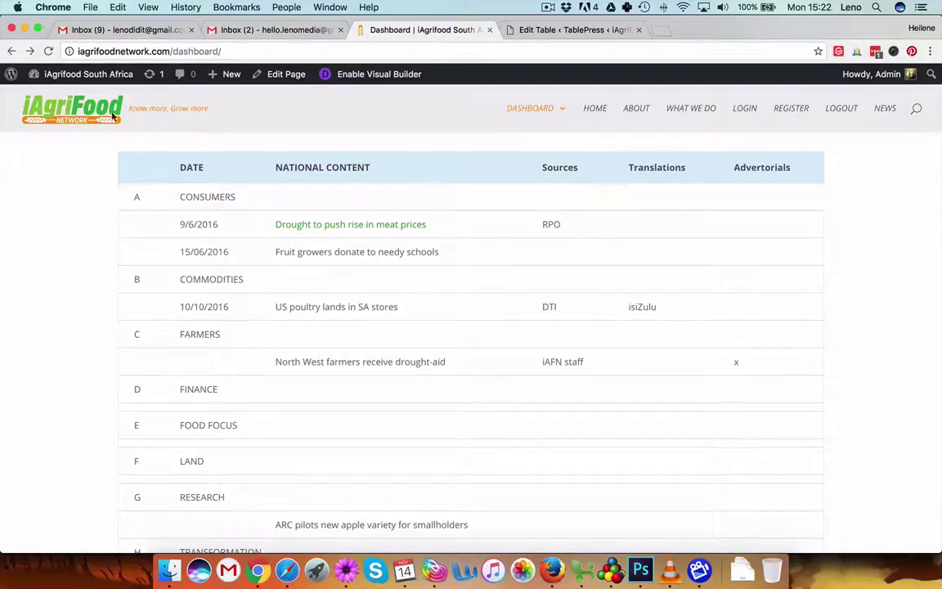
# Reload the dashboard and select the unlinked headline in the 15/06/2016 row.
pyautogui.press('super+r')
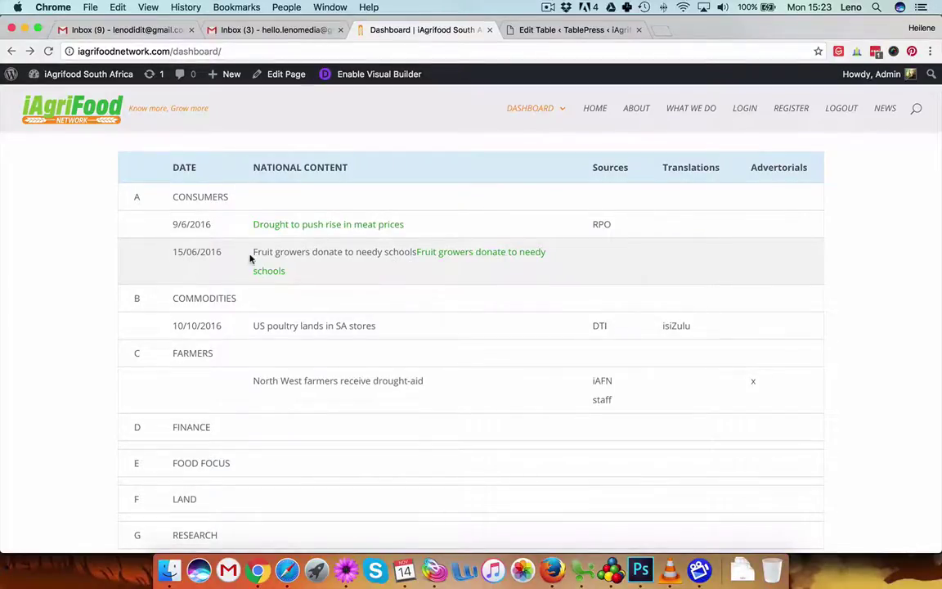
pyautogui.moveTo(251, 259); pyautogui.dragTo(417, 257)
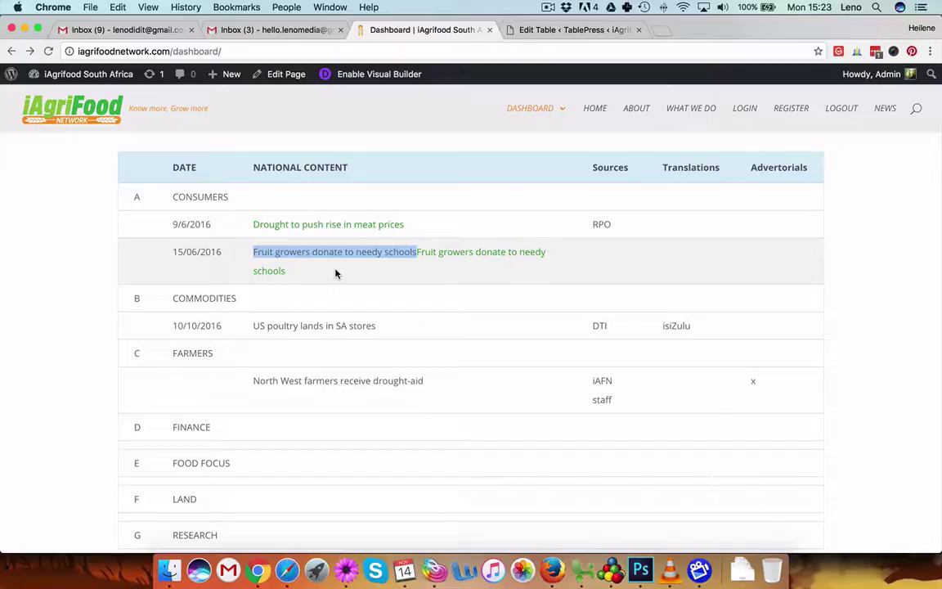
# Return to the table editor and begin editing the row 4 National Content cell C4.
pyautogui.click(562, 31)
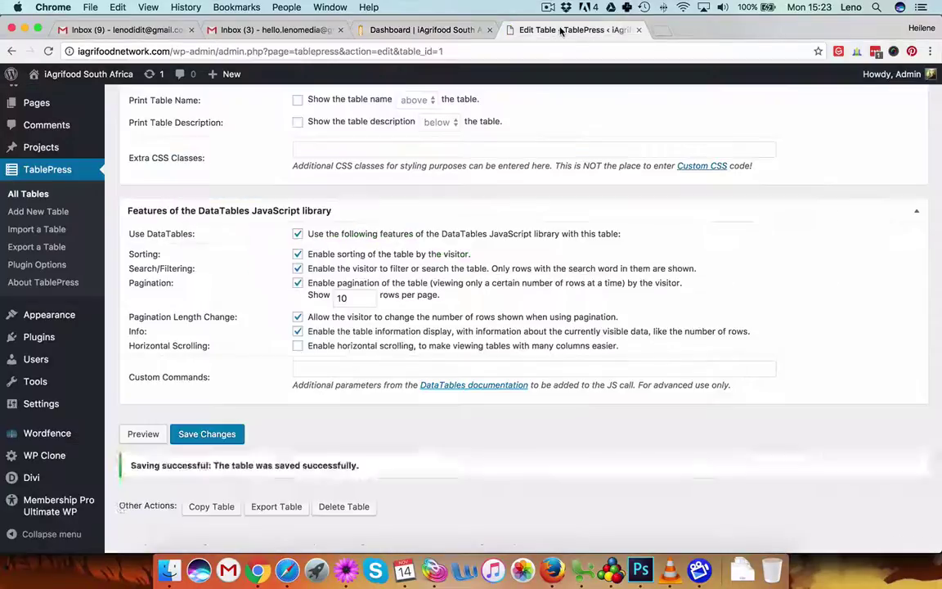
pyautogui.scroll(10, 551, 400)
pyautogui.scroll(10, 551, 405)
pyautogui.scroll(-3, 549, 412)
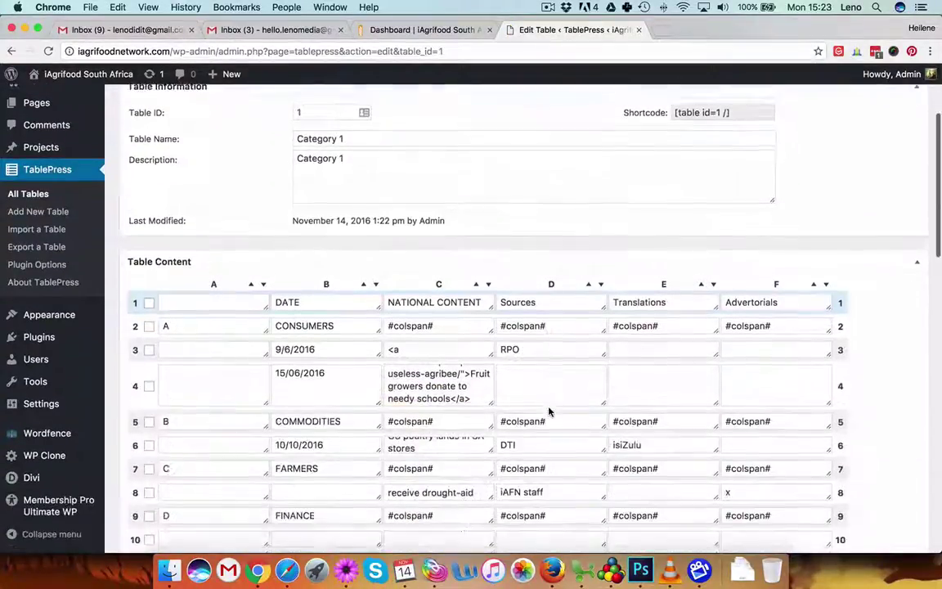
pyautogui.scroll(-2, 549, 412)
pyautogui.click(417, 307)
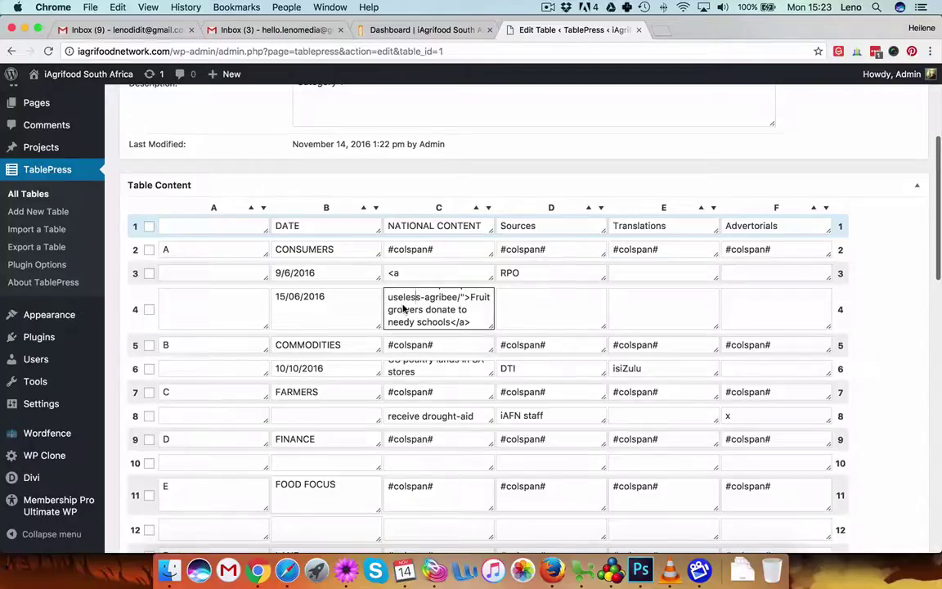
# Select all of C4's old headline and link code and delete it.
pyautogui.scroll(3, 471, 325)
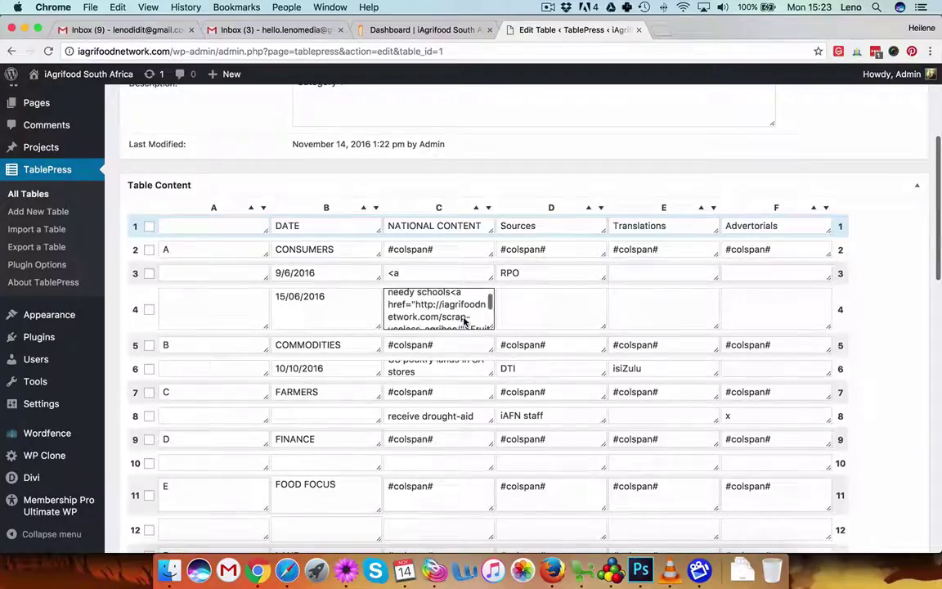
pyautogui.scroll(2, 467, 325)
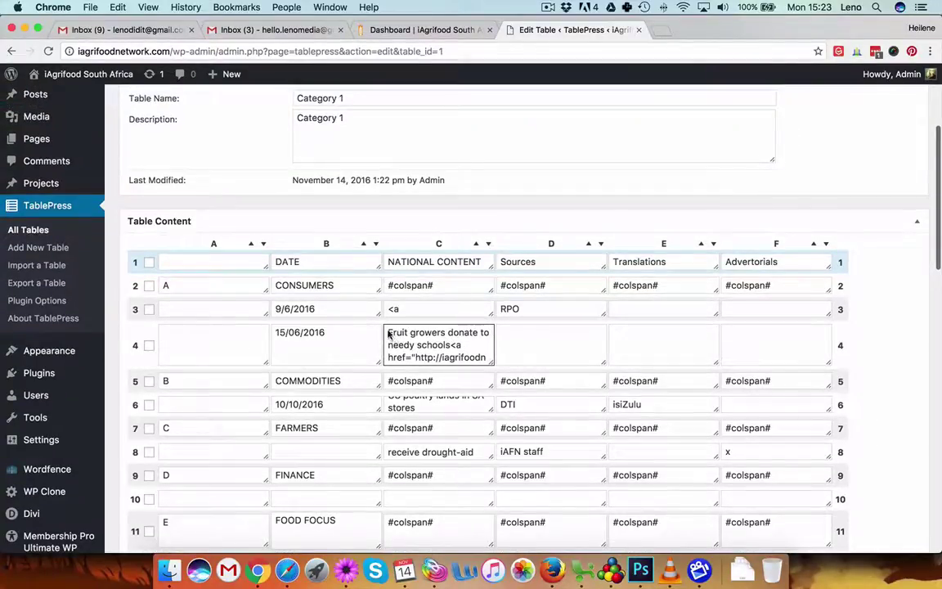
pyautogui.scroll(-3, 463, 350)
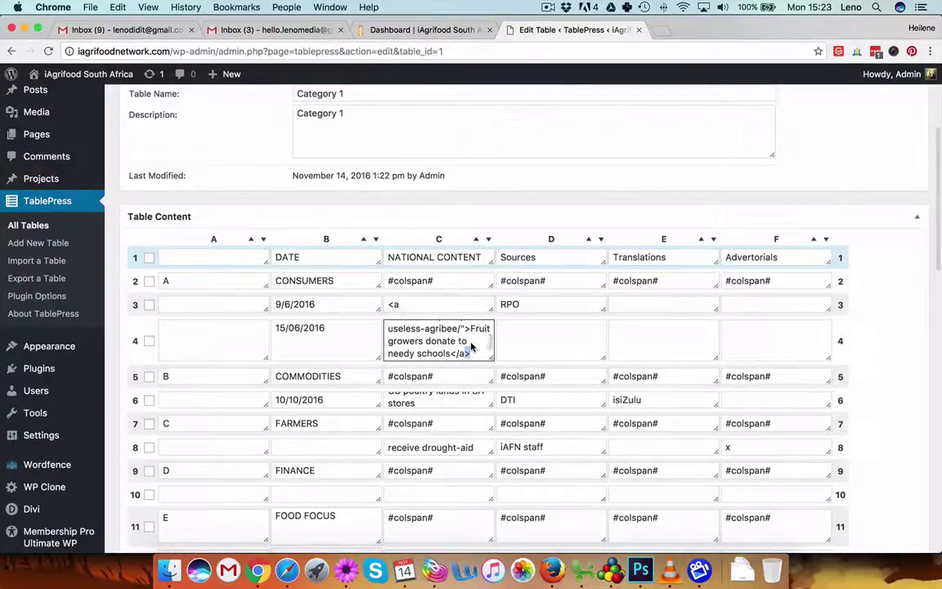
pyautogui.scroll(5, 471, 347)
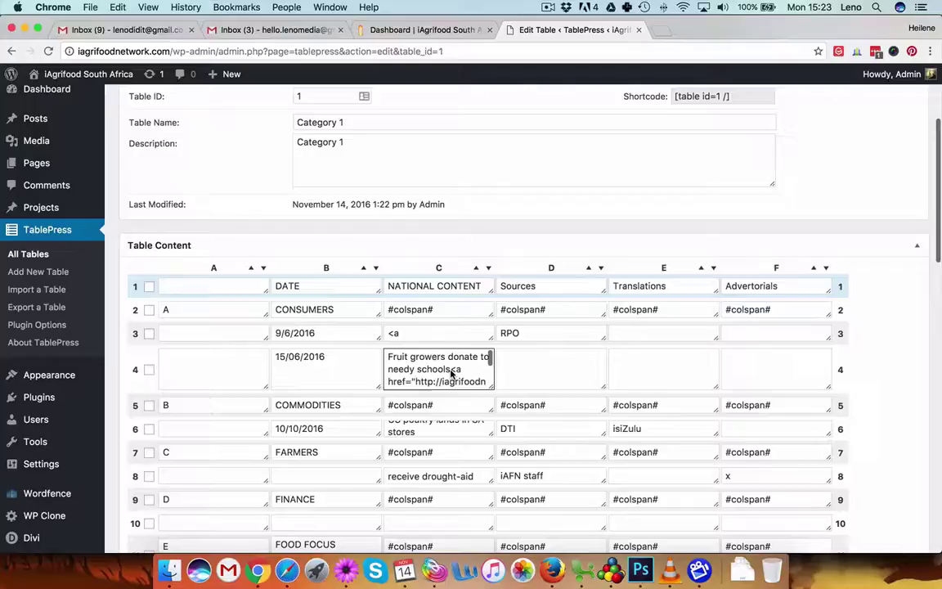
pyautogui.moveTo(450, 369); pyautogui.dragTo(388, 364)
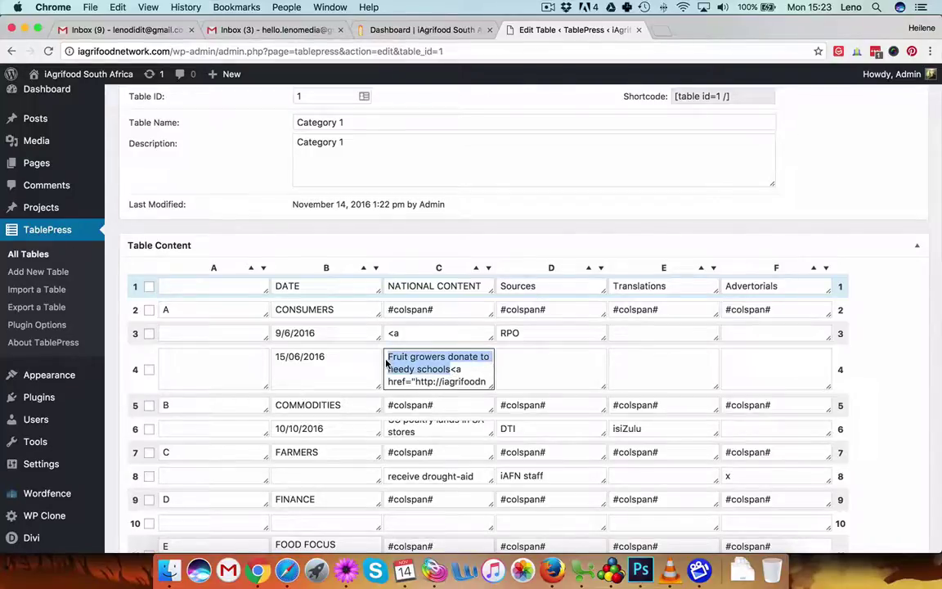
pyautogui.click(484, 378)
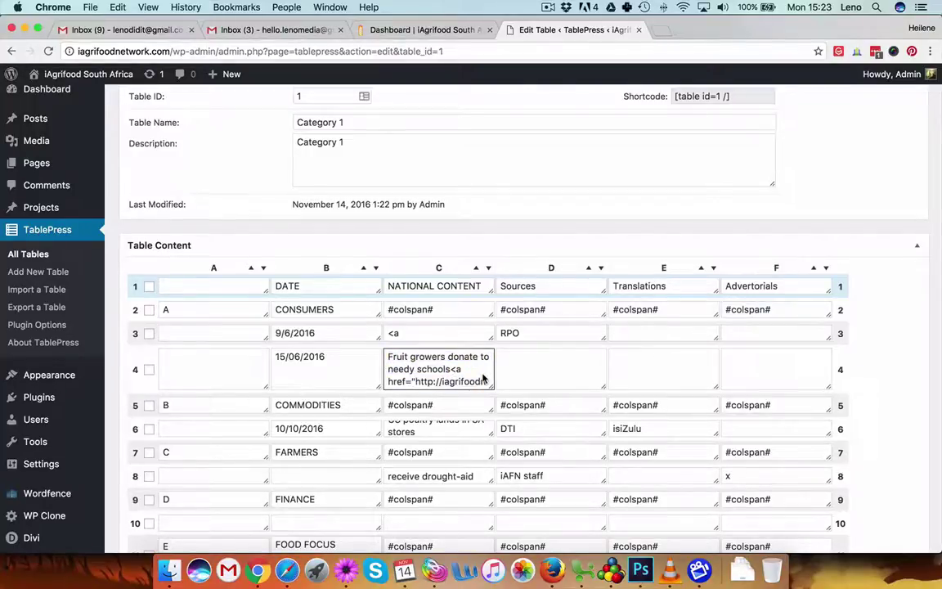
pyautogui.doubleClick(484, 379)
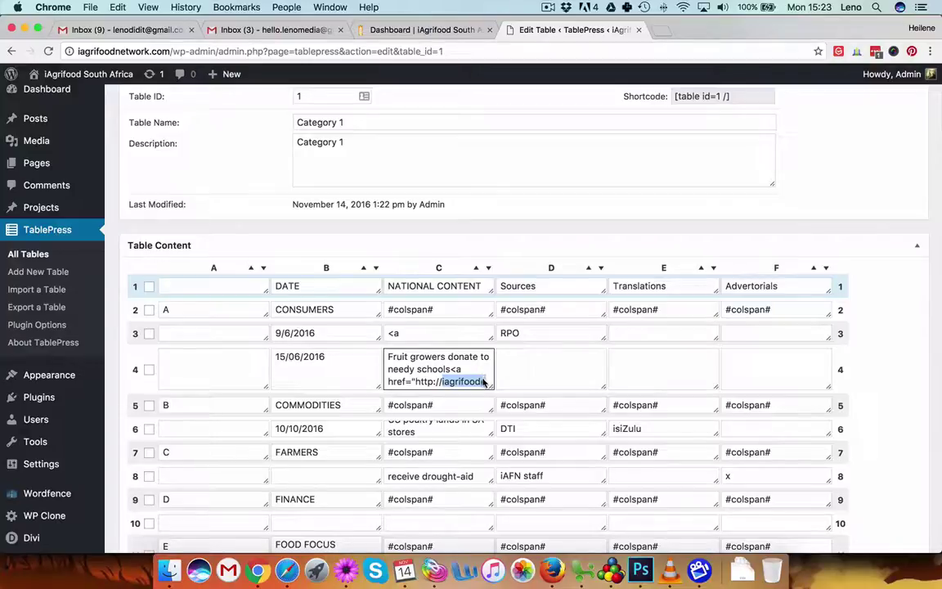
pyautogui.tripleClick(446, 372)
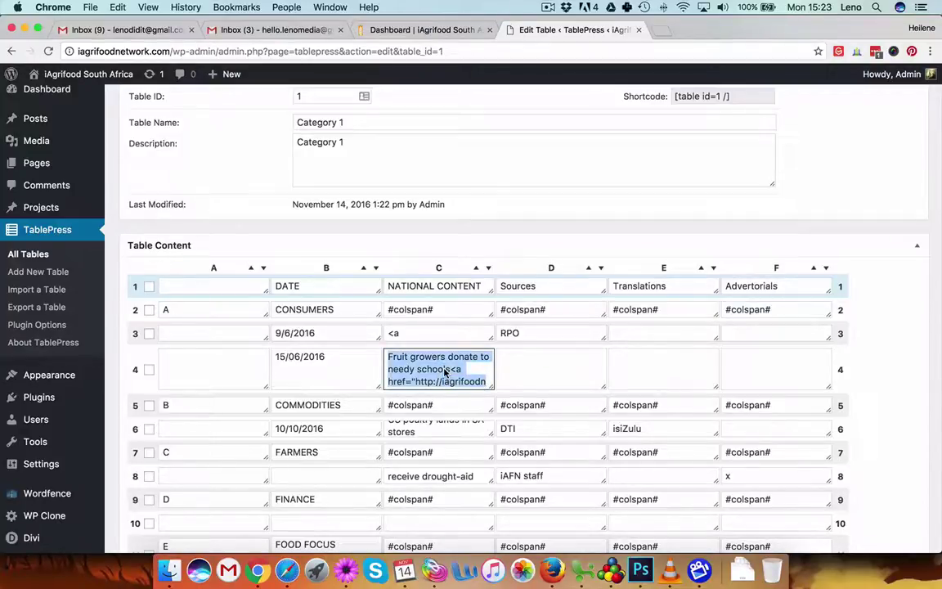
pyautogui.press('BackSpace')
# Start the Insert Link tool from the Table Manipulation section.
pyautogui.scroll(1, 447, 379)
pyautogui.scroll(-2, 447, 378)
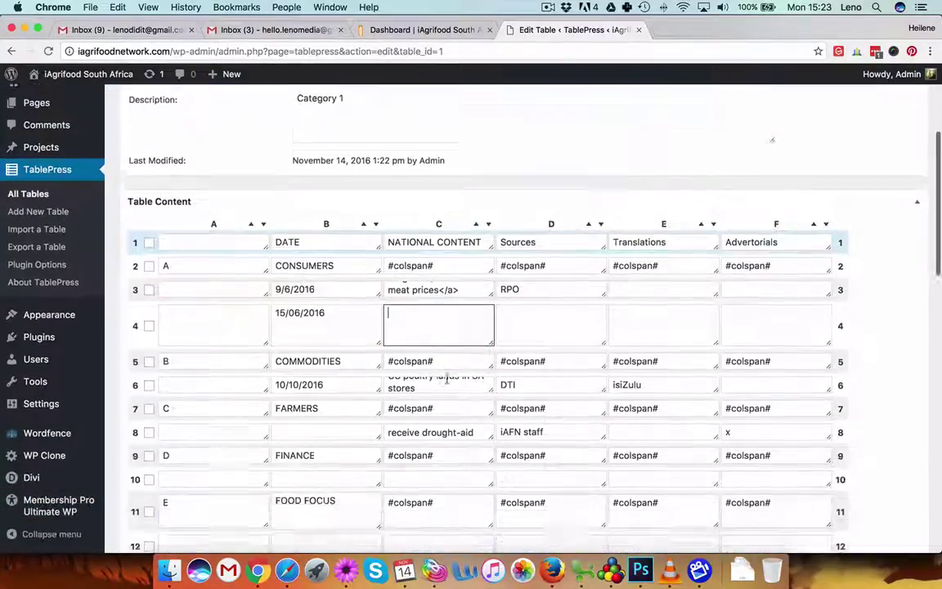
pyautogui.scroll(-4, 446, 380)
pyautogui.scroll(-5, 446, 382)
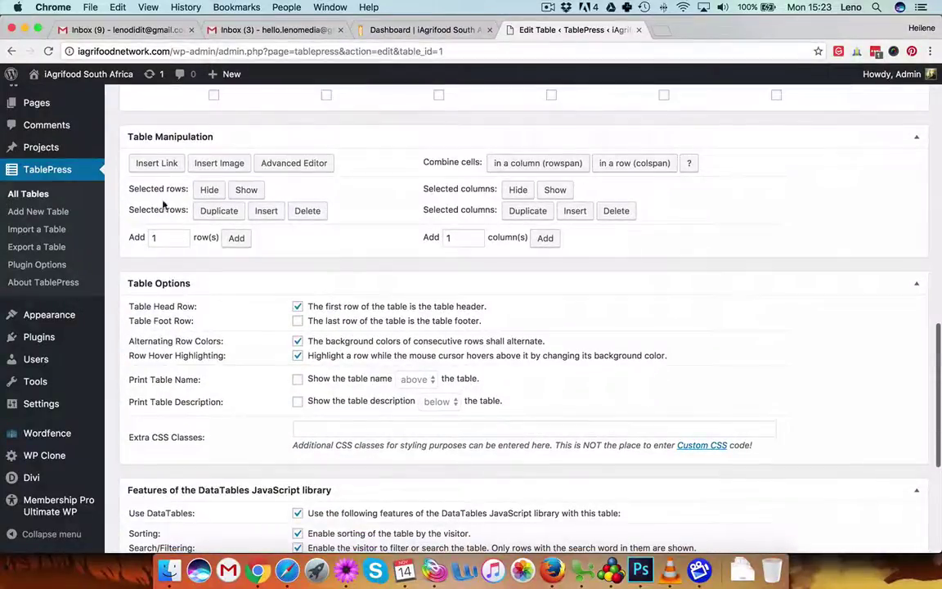
pyautogui.click(156, 163)
pyautogui.scroll(5, 402, 215)
pyautogui.scroll(5, 384, 229)
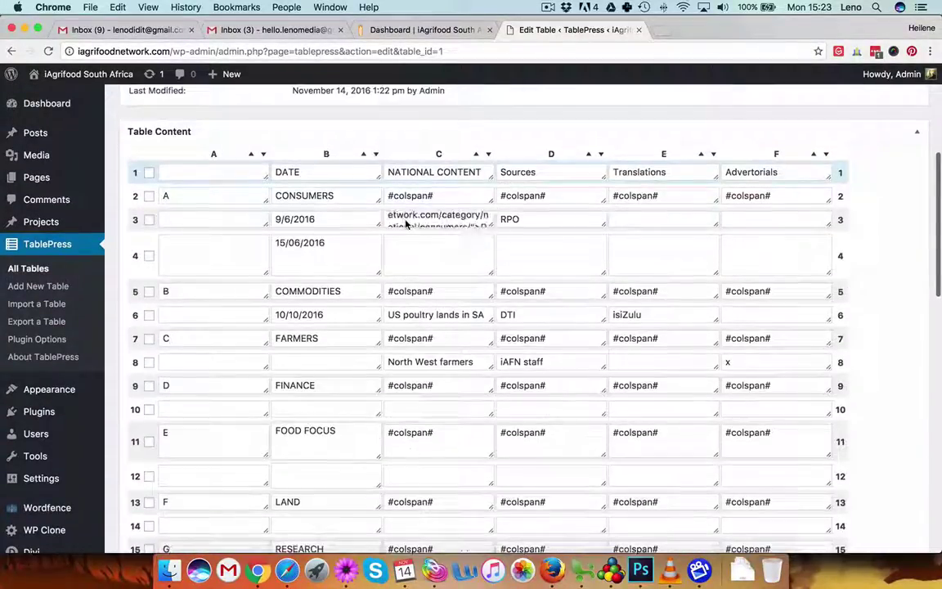
# Insert a 'Fruit growers donate to needy schools' link to the Scrap useless AgriBEE post into C4.
pyautogui.click(427, 278)
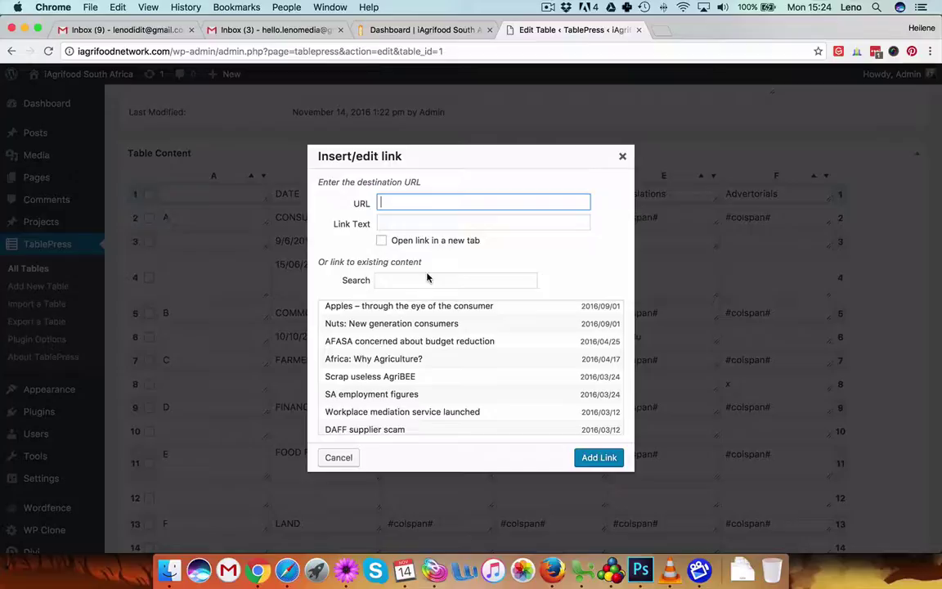
pyautogui.click(411, 227)
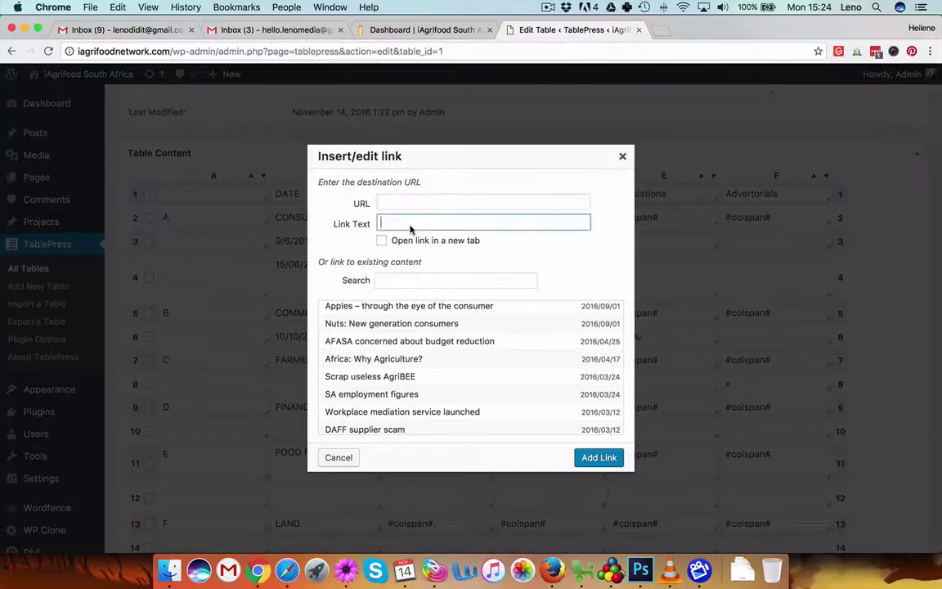
pyautogui.write('Fruit growers donate to needy schools')
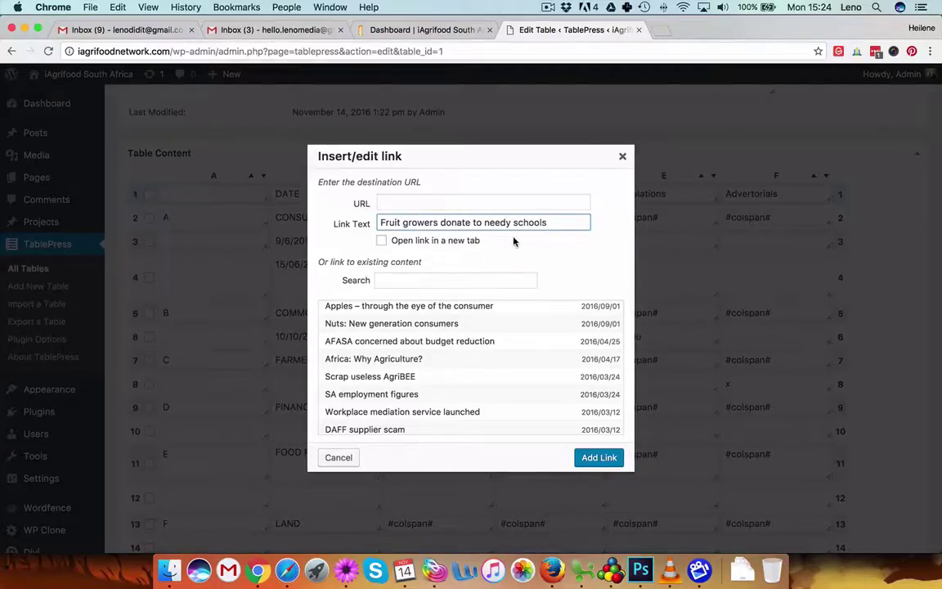
pyautogui.click(395, 377)
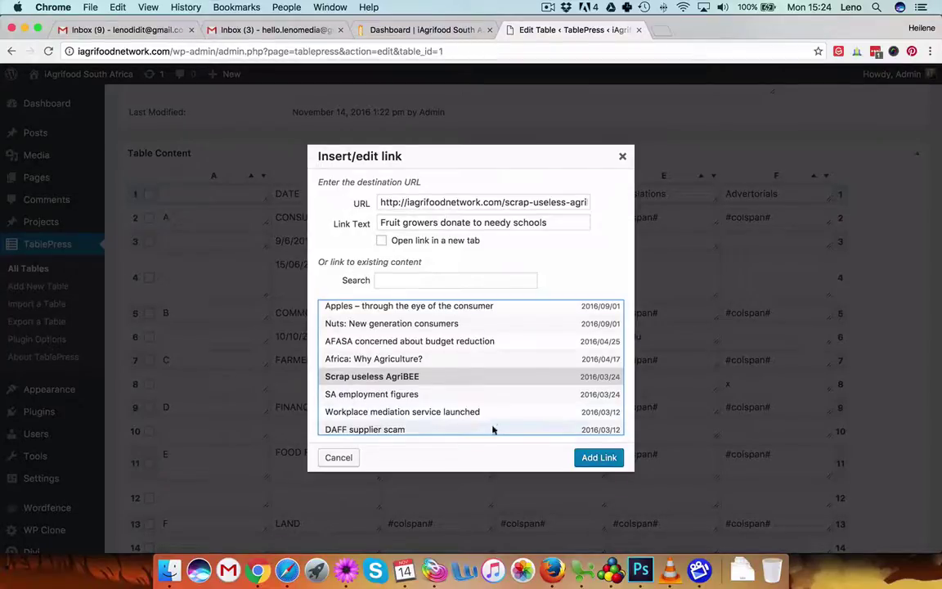
pyautogui.click(607, 460)
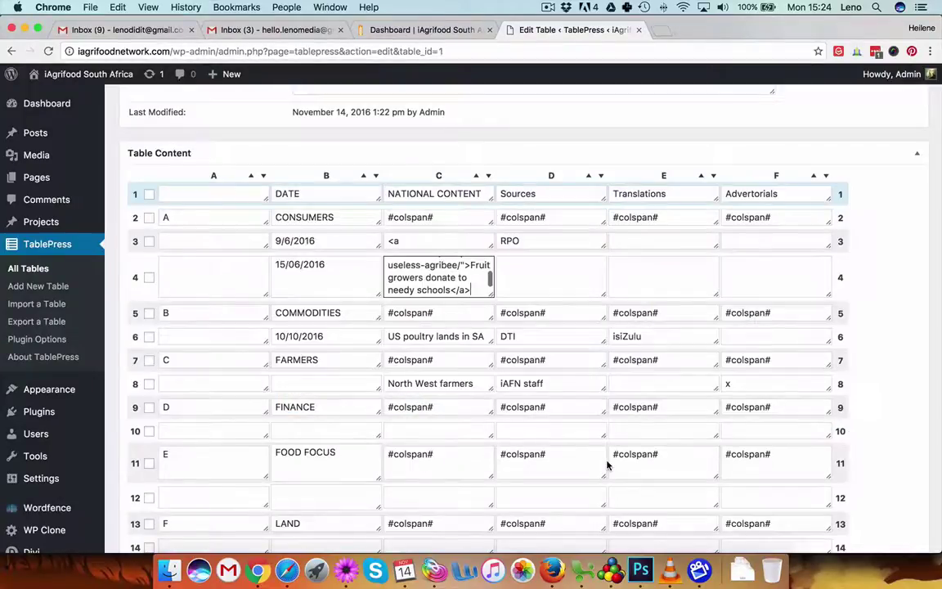
# Save the table's changes, glance at the front-end tab, and return to the editor.
pyautogui.scroll(3, 442, 274)
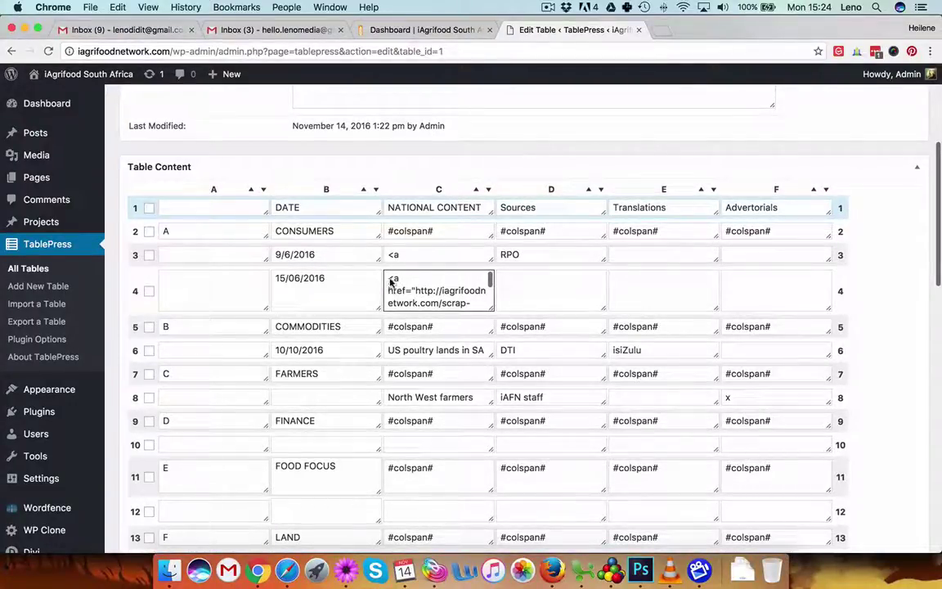
pyautogui.scroll(-3, 400, 283)
pyautogui.scroll(-3, 434, 296)
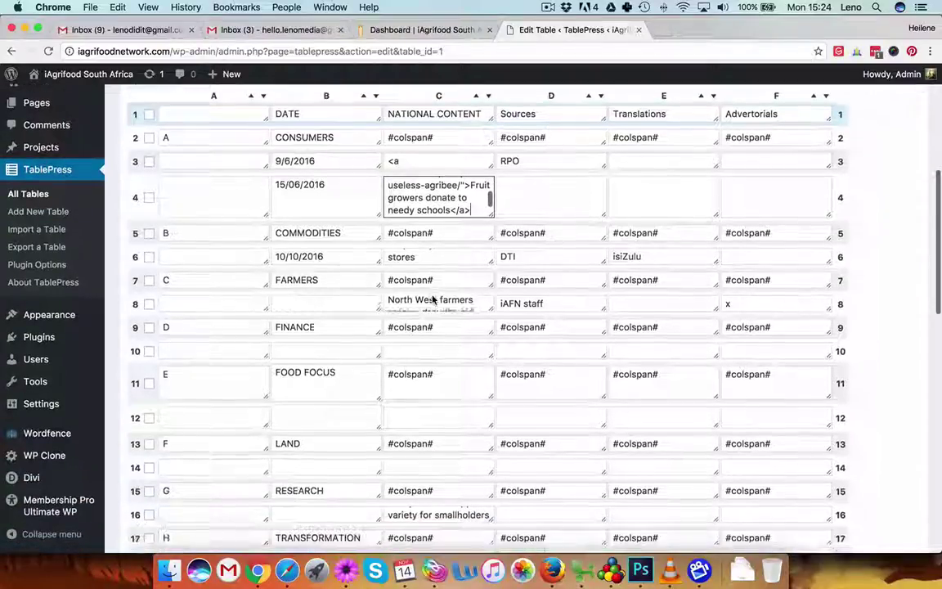
pyautogui.scroll(-3, 441, 292)
pyautogui.scroll(-15, 442, 292)
pyautogui.scroll(-5, 225, 357)
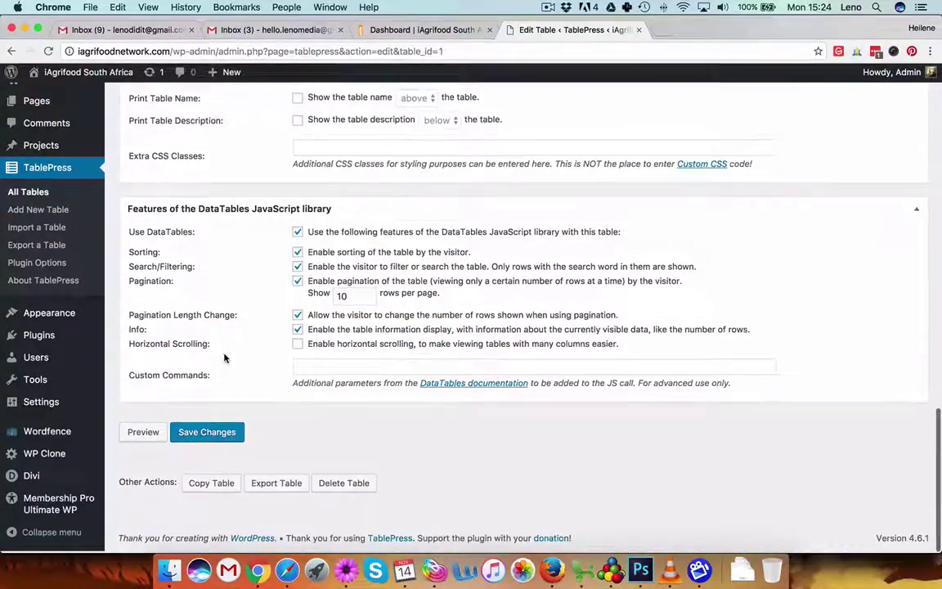
pyautogui.click(206, 438)
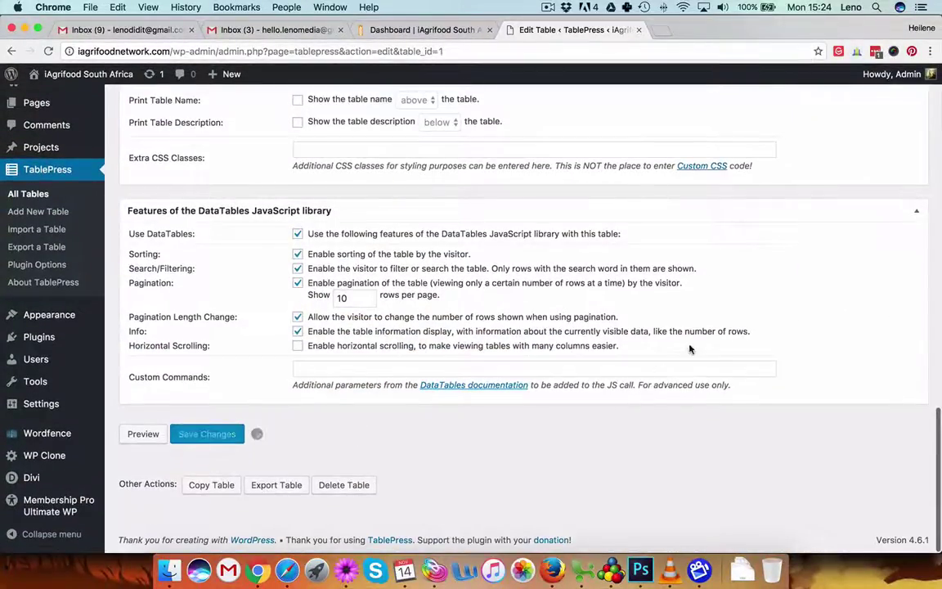
pyautogui.click(421, 30)
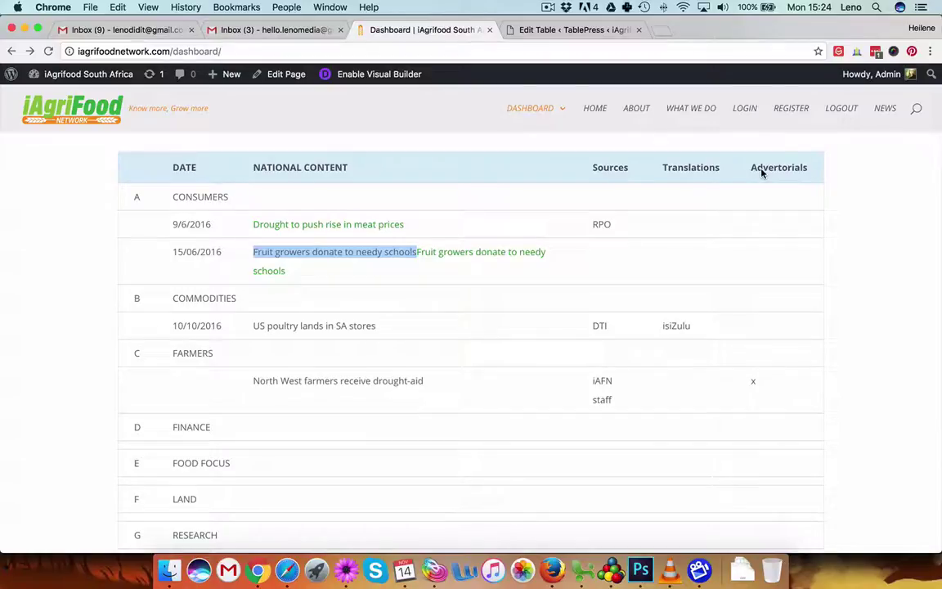
pyautogui.click(564, 30)
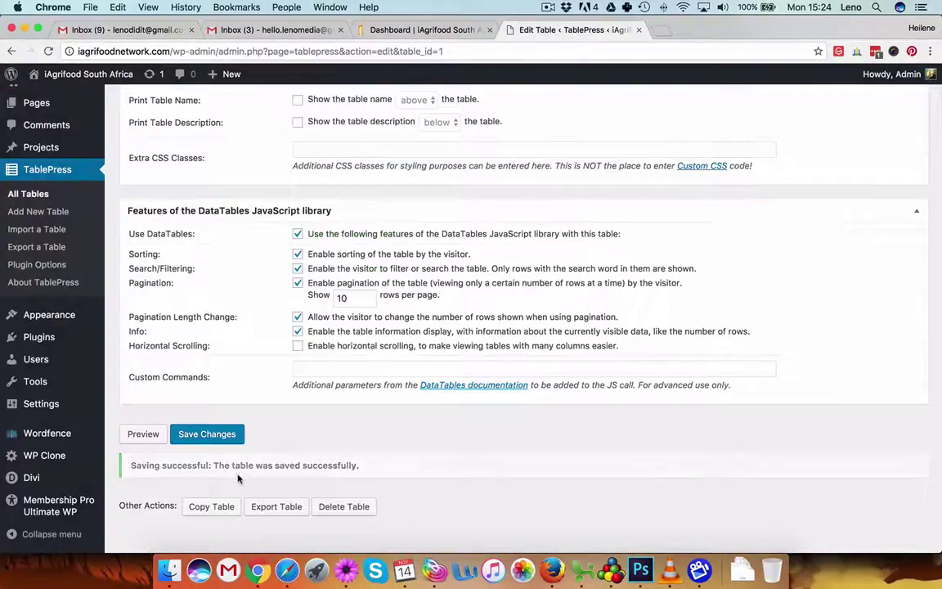
# Reload the iAgriFood table page and open the Fruit growers link to the Scrap useless AgriBEE post.
pyautogui.click(383, 33)
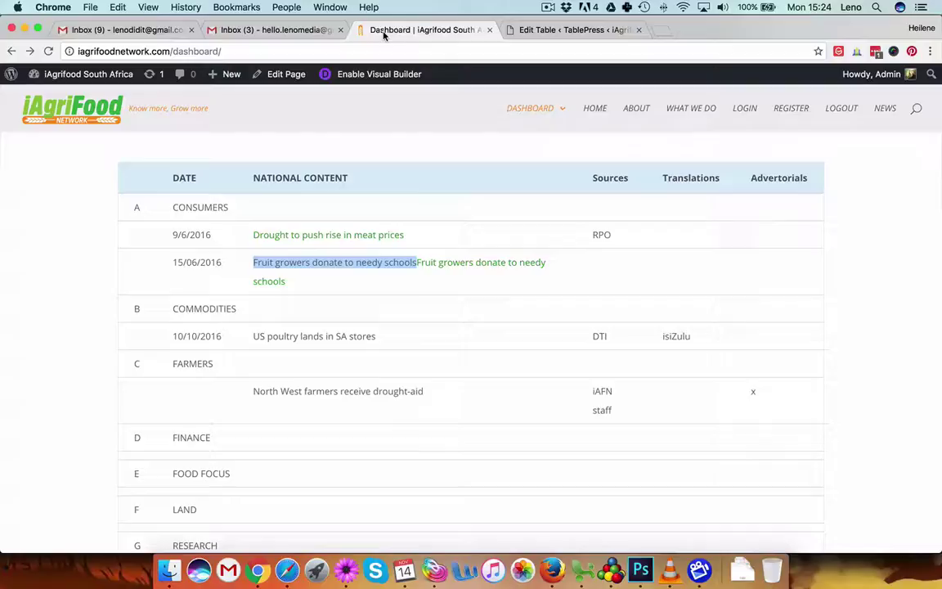
pyautogui.press('super+r')
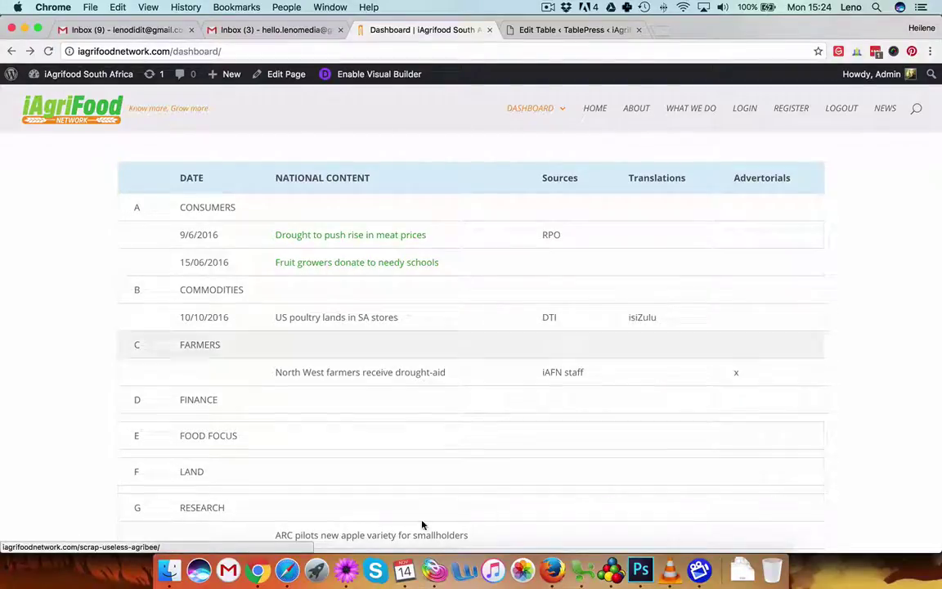
pyautogui.click(341, 268)
pyautogui.scroll(-1, 341, 270)
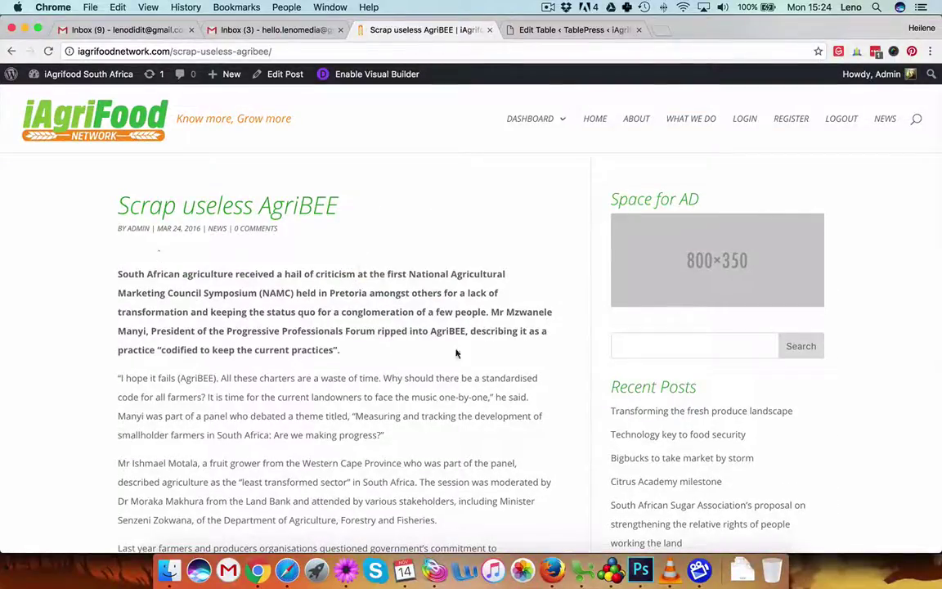
pyautogui.scroll(-2, 456, 354)
pyautogui.scroll(-5, 462, 357)
pyautogui.scroll(-5, 463, 357)
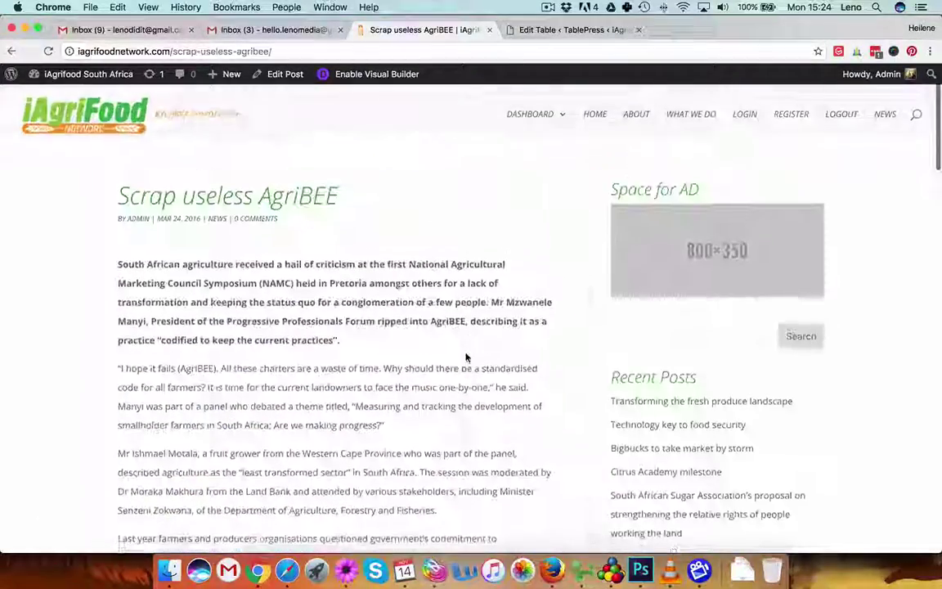